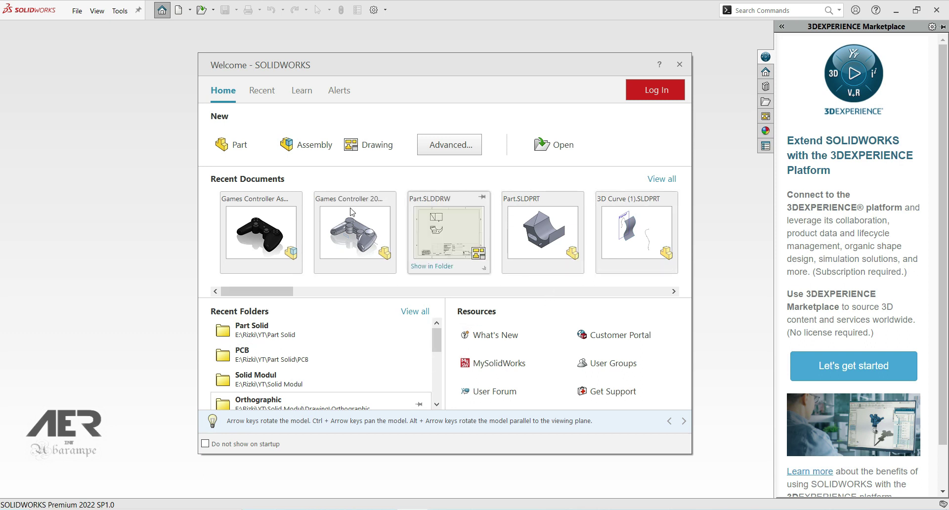
- Create a new part document
{"action": "left_click", "coordinate": [249, 152]}
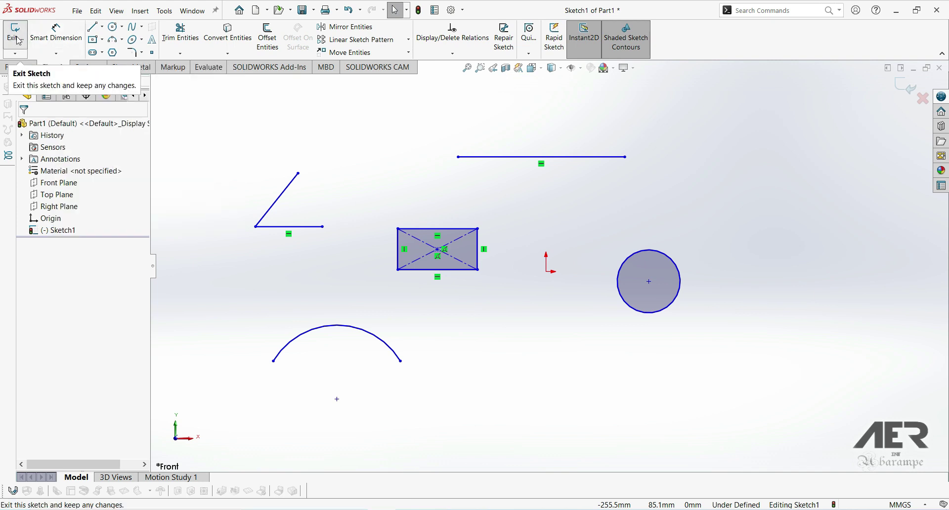
{"action": "left_click", "coordinate": [57, 55]}
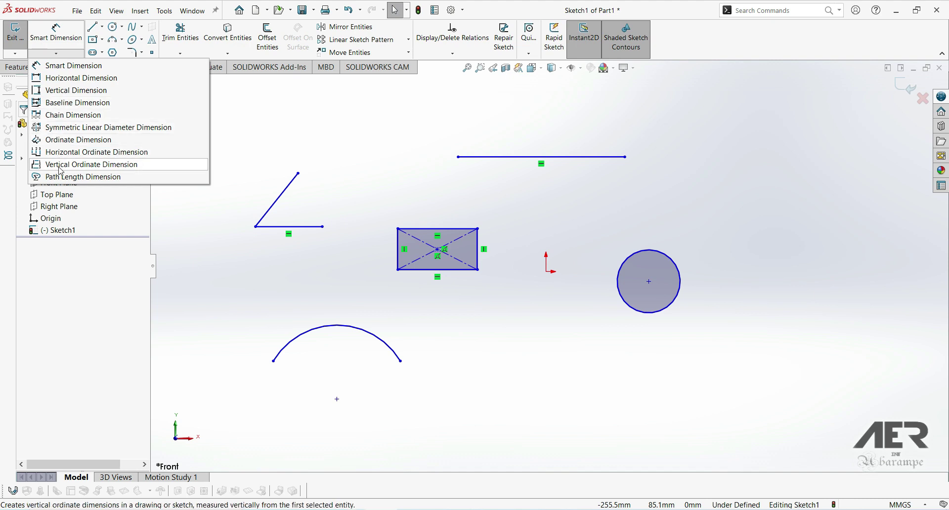
{"action": "left_click", "coordinate": [64, 82]}
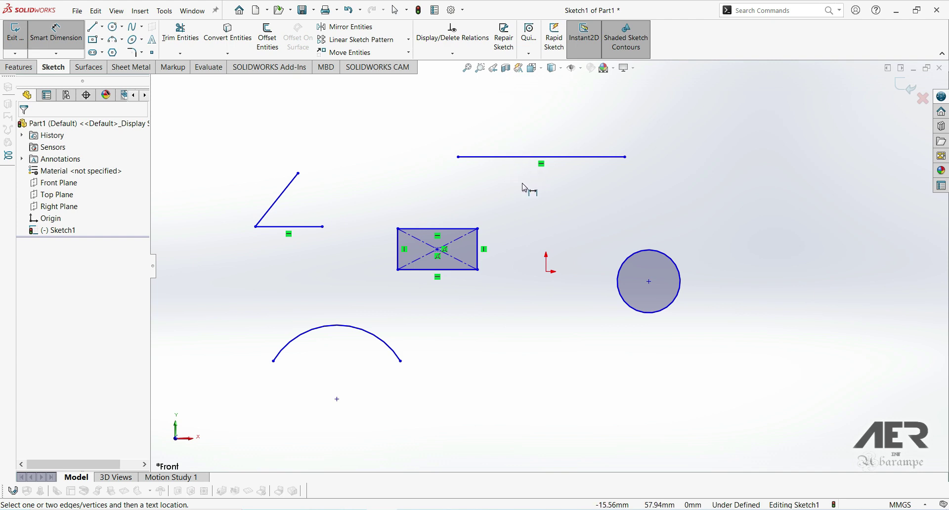
{"action": "left_click", "coordinate": [506, 157]}
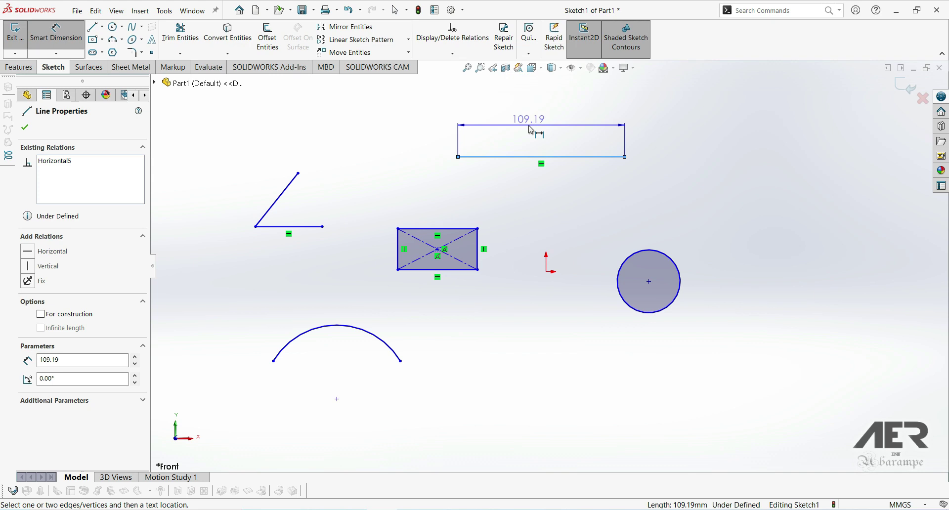
{"action": "key", "text": "Escape"}
- Sketch a vertical line to the right of the circle, extending above and below it
{"action": "left_click", "coordinate": [93, 27]}
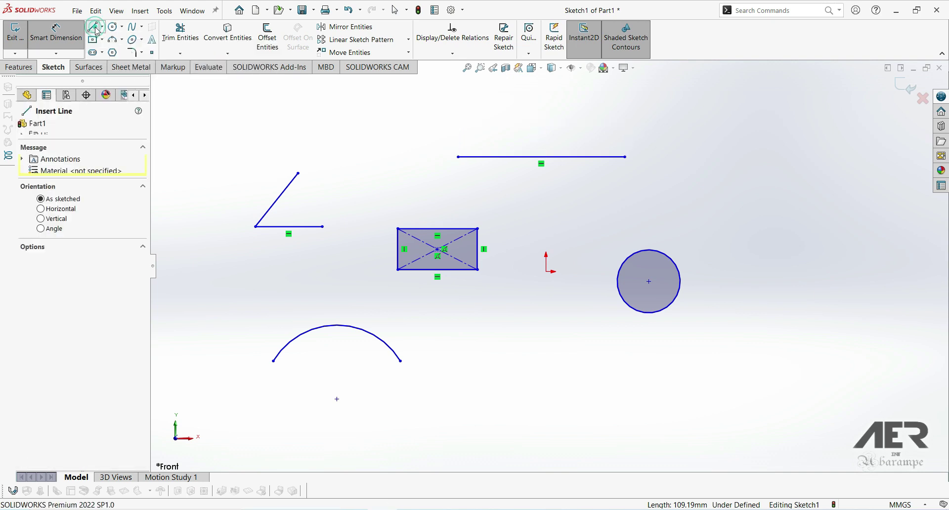
{"action": "left_click", "coordinate": [744, 125]}
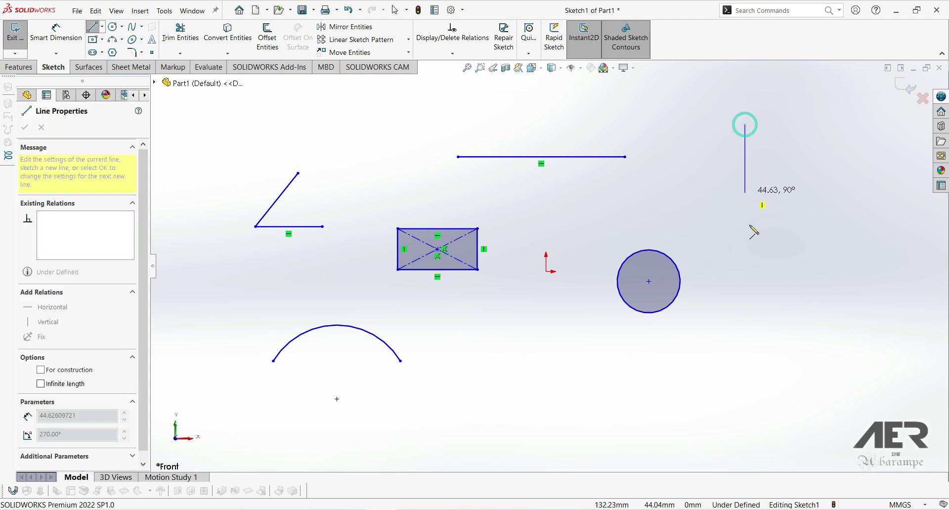
{"action": "left_click", "coordinate": [744, 351]}
{"action": "key", "text": "Escape"}
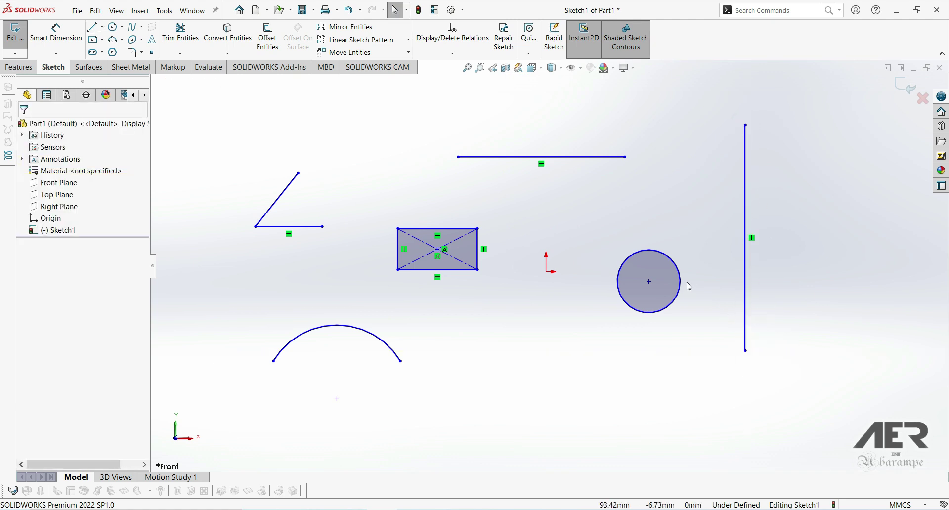
- Dimension the length of the separate horizontal line above the origin with Smart Dimension, placing the dimension above the line
{"action": "right_click_drag", "start_coordinate": [267, 146], "coordinate": [292, 85]}
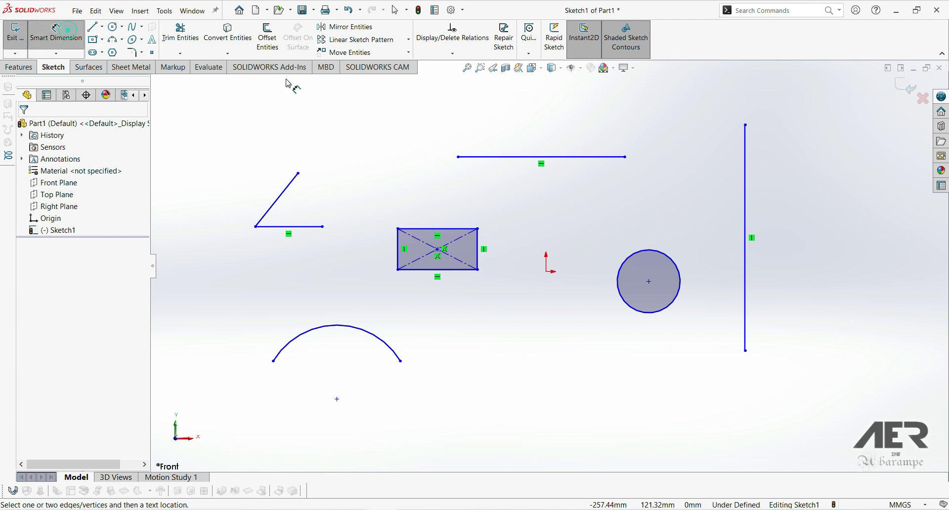
{"action": "left_click", "coordinate": [509, 157]}
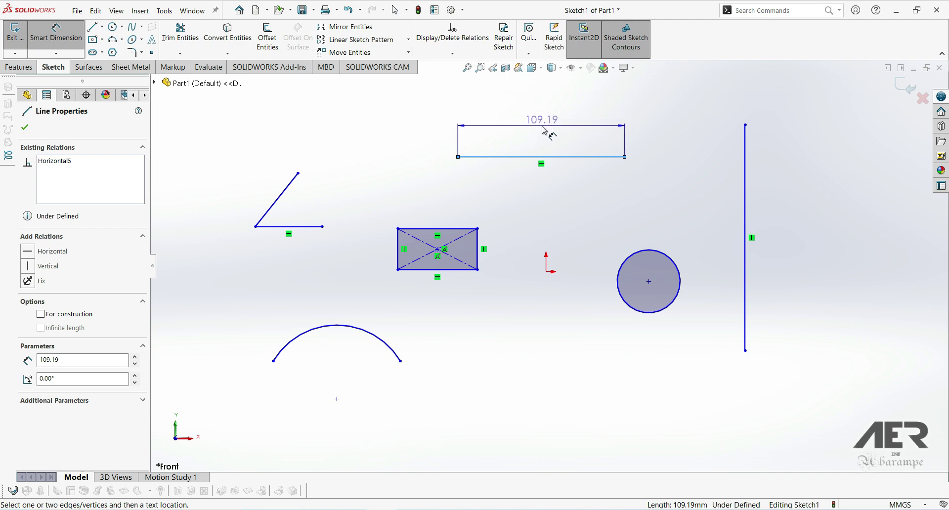
{"action": "left_click", "coordinate": [517, 127]}
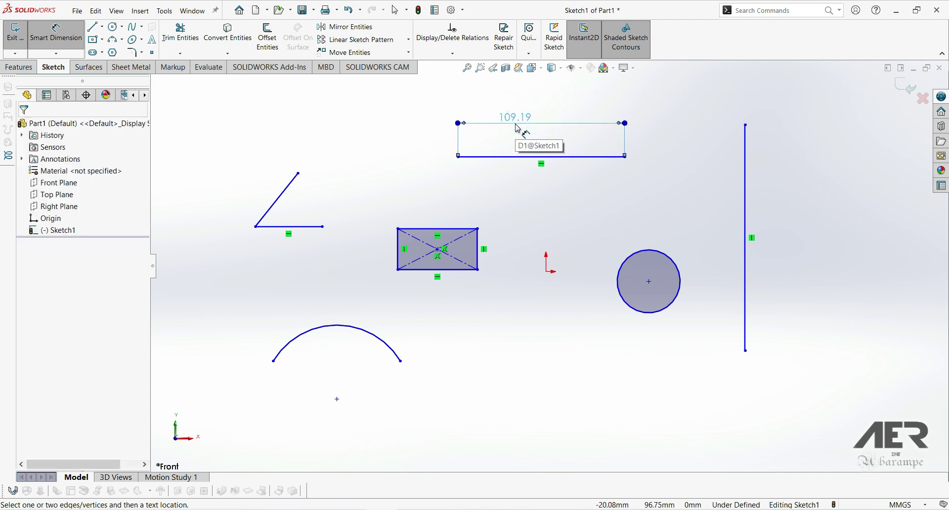
- Set the dimensioned horizontal line's length to 120 mm
{"action": "double_click", "coordinate": [517, 127]}
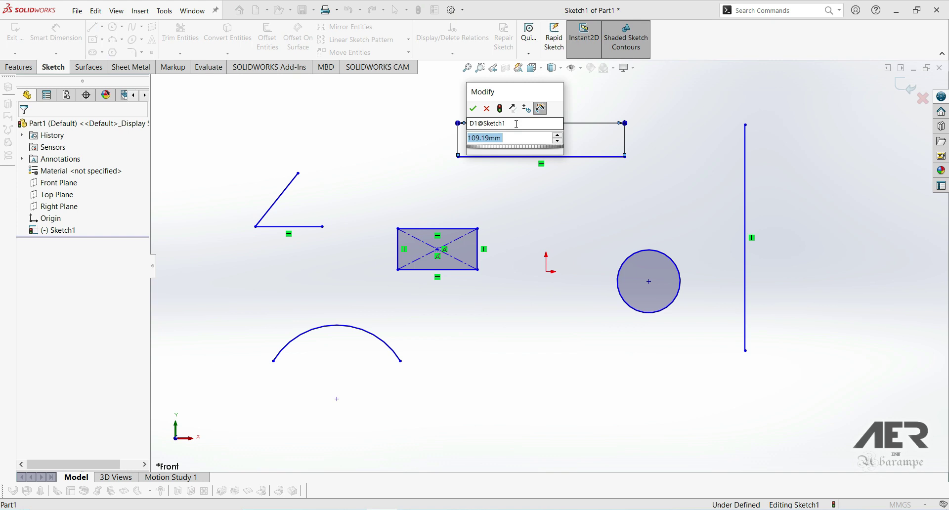
{"action": "left_click_drag", "start_coordinate": [479, 94], "coordinate": [524, 186]}
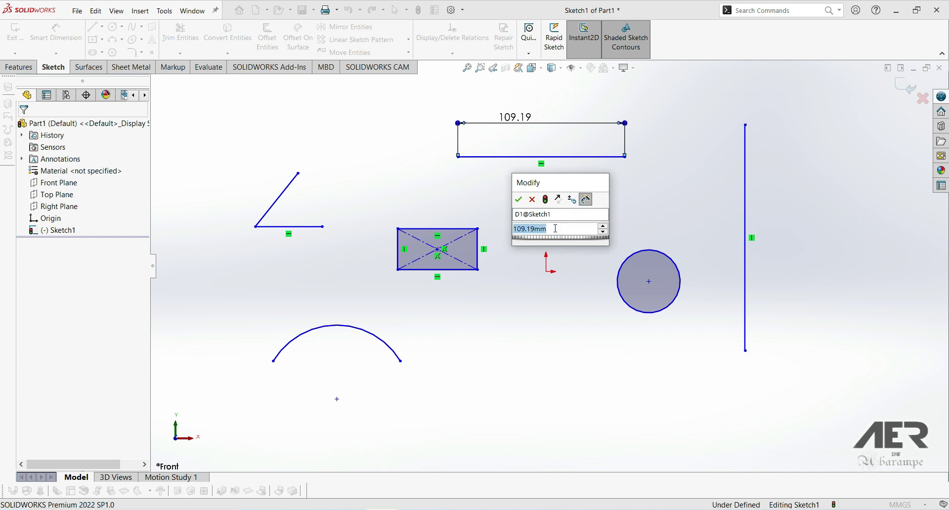
{"action": "type", "text": "1"}
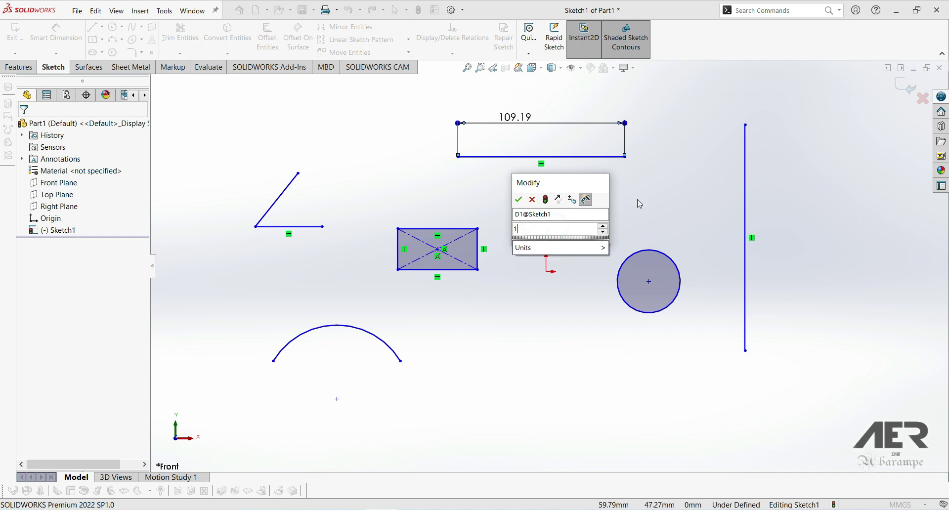
{"action": "type", "text": "20"}
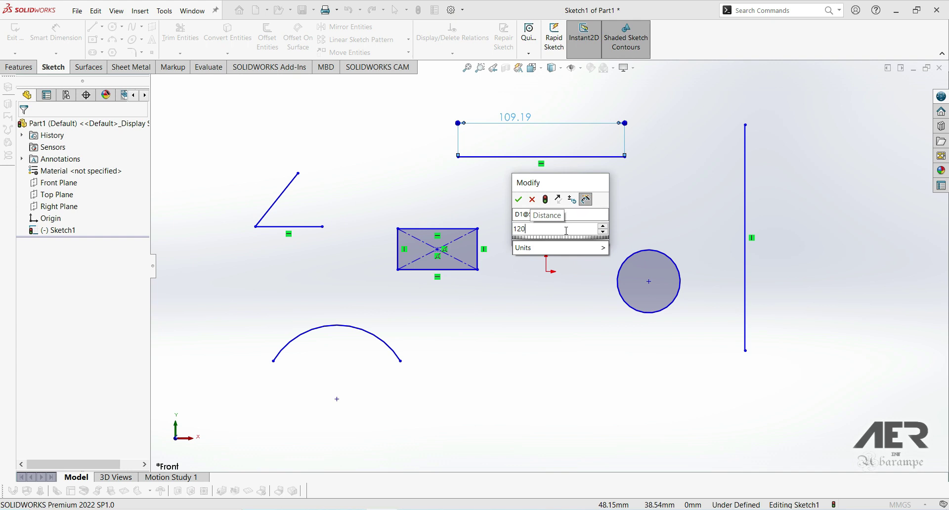
{"action": "mouse_move", "coordinate": [565, 252]}
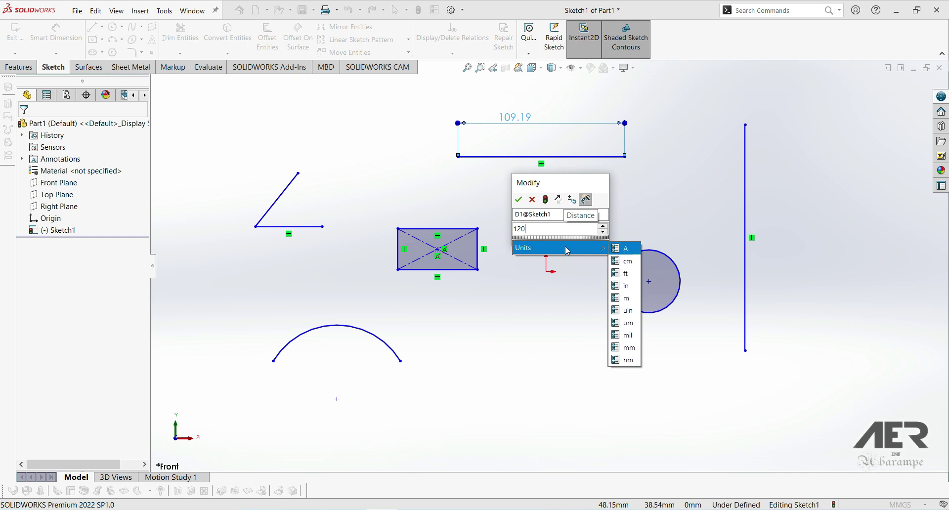
{"action": "left_click", "coordinate": [519, 200]}
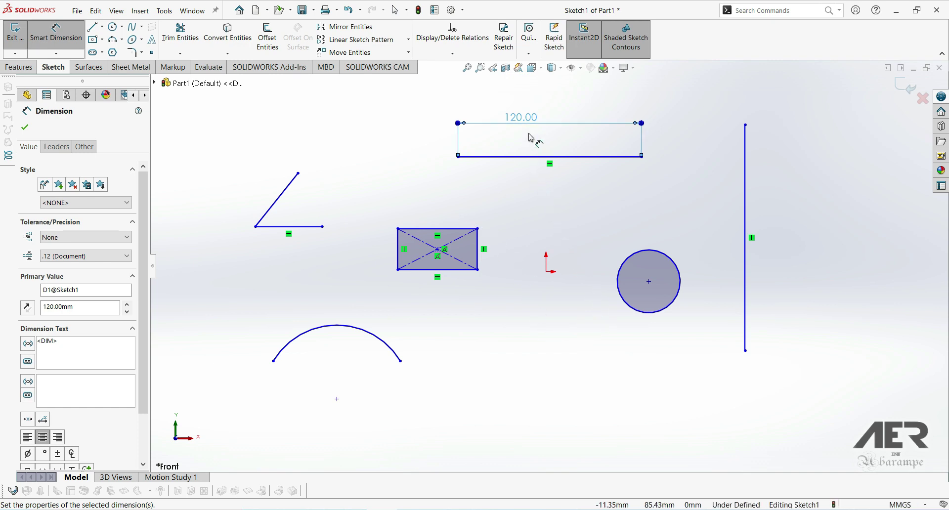
- Reposition the horizontal line's dimension text slightly and set the length to 105 mm
{"action": "left_click_drag", "start_coordinate": [526, 120], "coordinate": [545, 119]}
{"action": "double_click", "coordinate": [545, 119]}
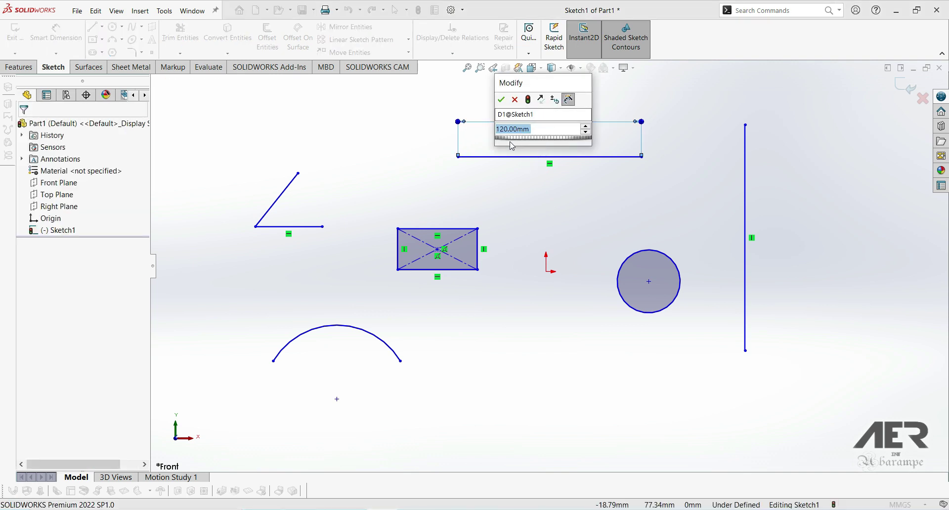
{"action": "type", "text": "105"}
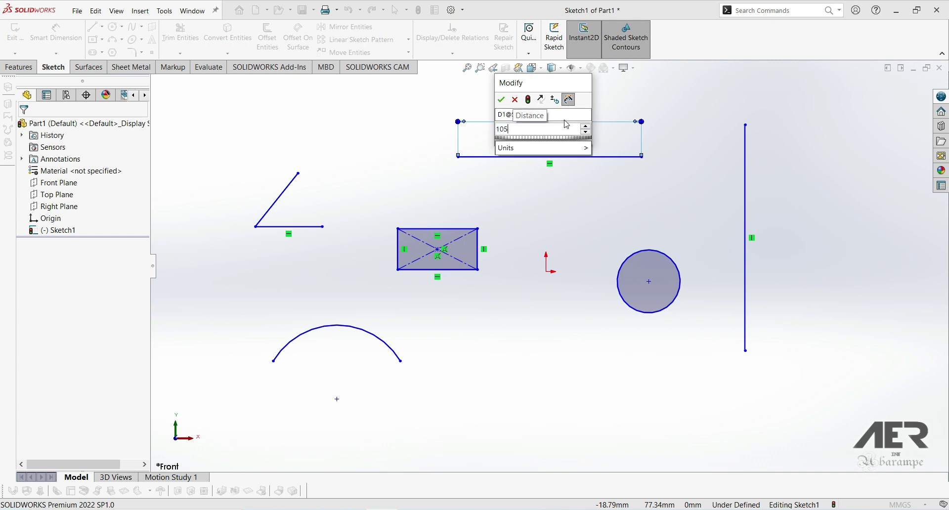
{"action": "left_click", "coordinate": [501, 100]}
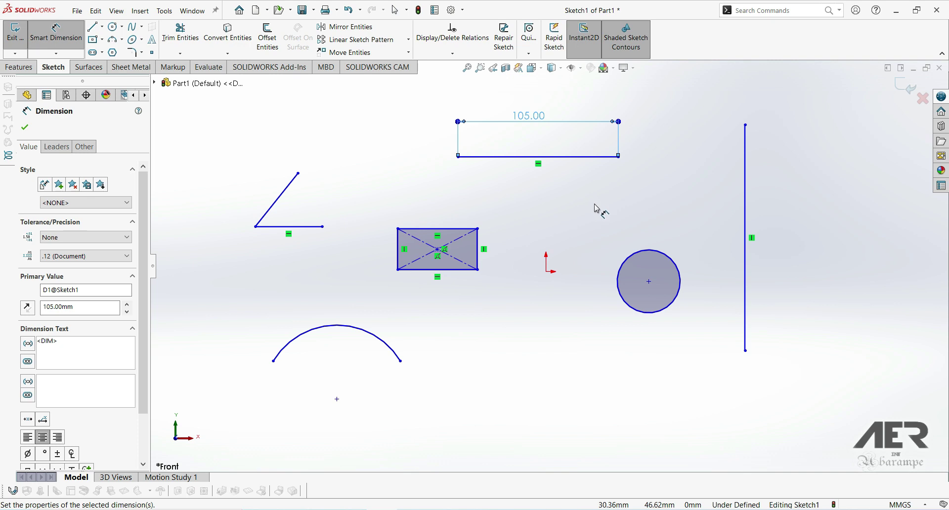
- Enter 120 mm for the horizontal line's length and rebuild the sketch while keeping the value editor open
{"action": "double_click", "coordinate": [528, 117]}
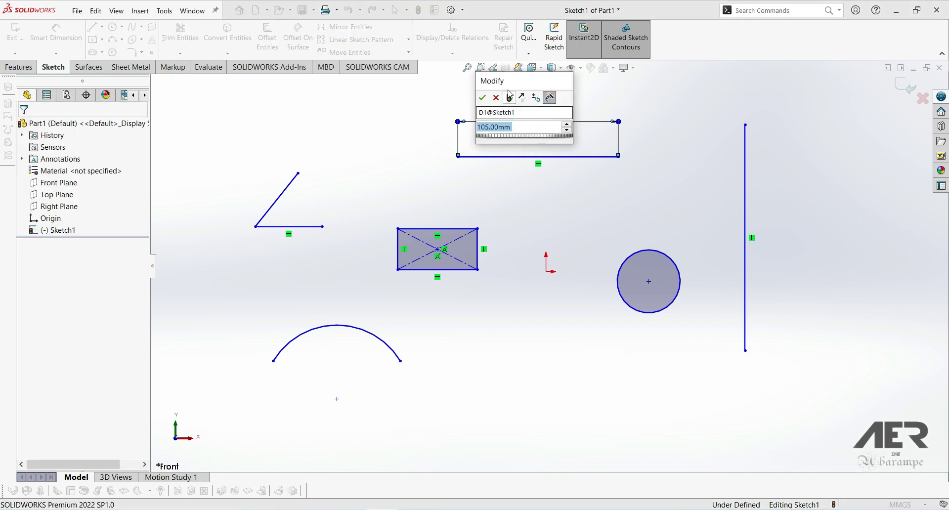
{"action": "left_click_drag", "start_coordinate": [506, 86], "coordinate": [537, 190]}
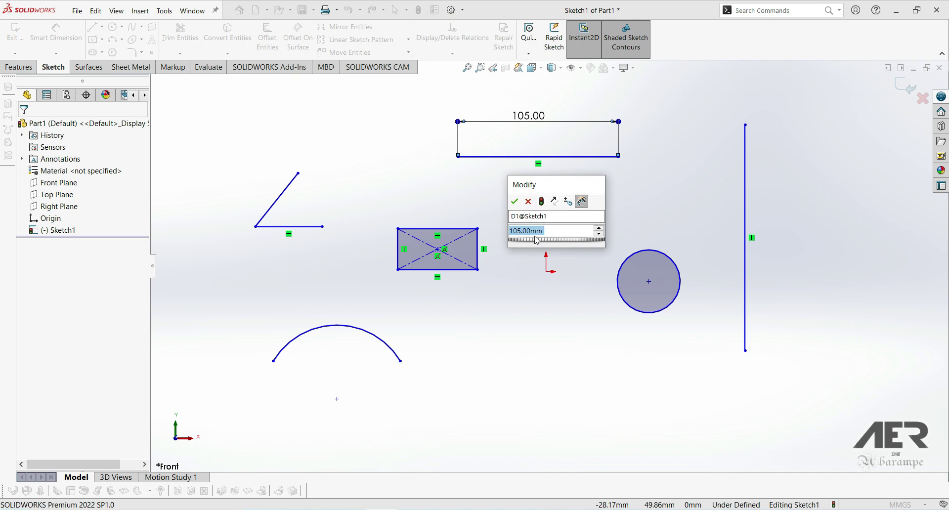
{"action": "type", "text": "120"}
{"action": "right_click", "coordinate": [512, 243]}
{"action": "mouse_move", "coordinate": [512, 255]}
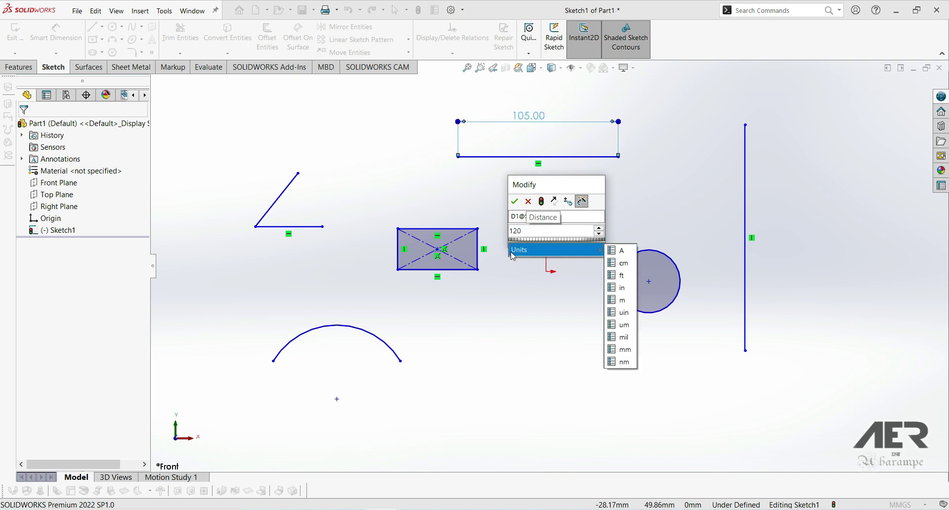
{"action": "left_click", "coordinate": [680, 169]}
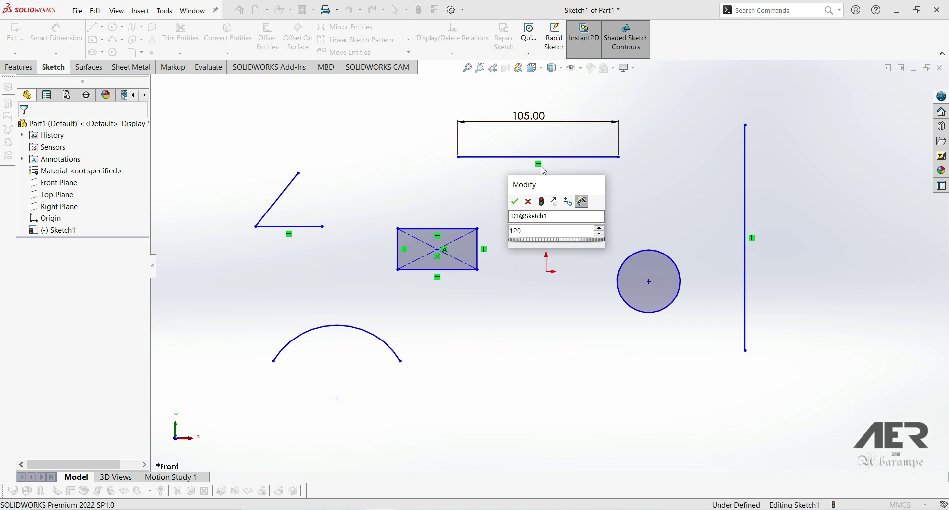
{"action": "left_click", "coordinate": [541, 202]}
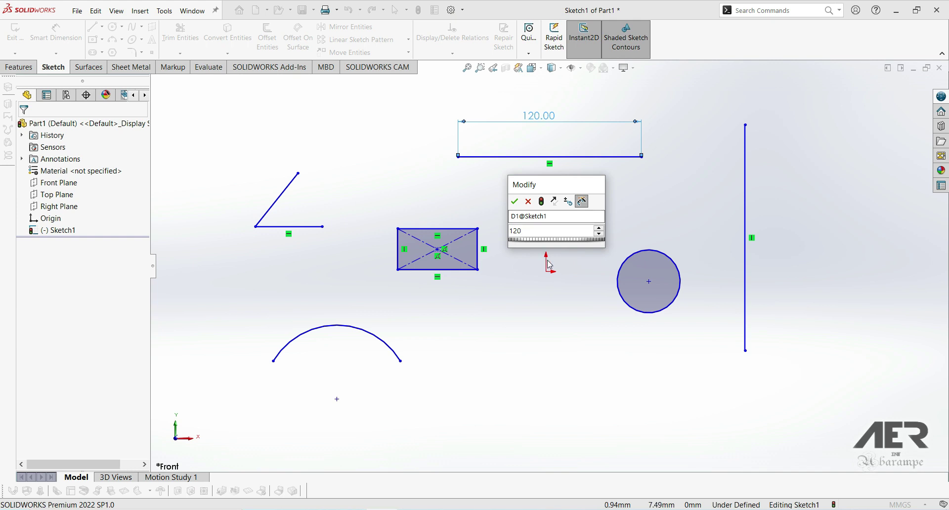
- Rebuild the horizontal line with a length of 105 mm, and finally accept a length of 123 mm
{"action": "double_click", "coordinate": [540, 231]}
{"action": "type", "text": "105"}
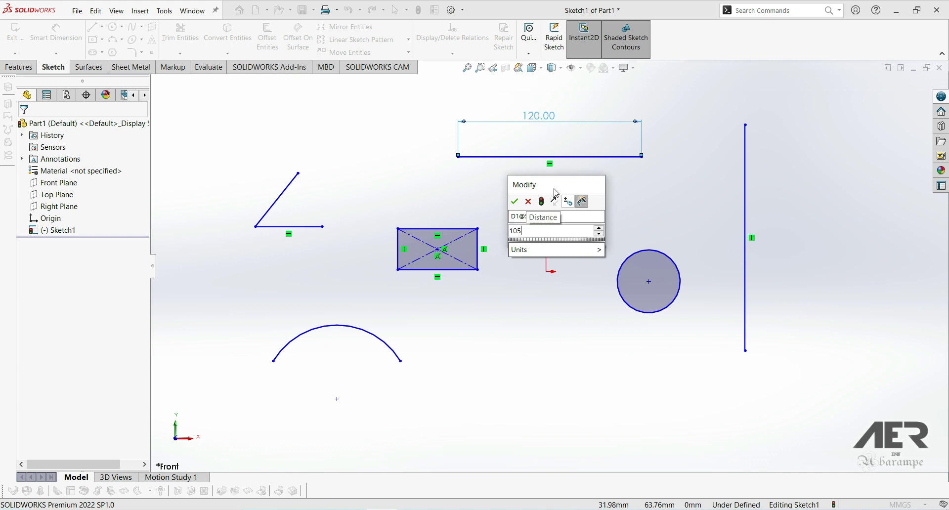
{"action": "left_click", "coordinate": [541, 201]}
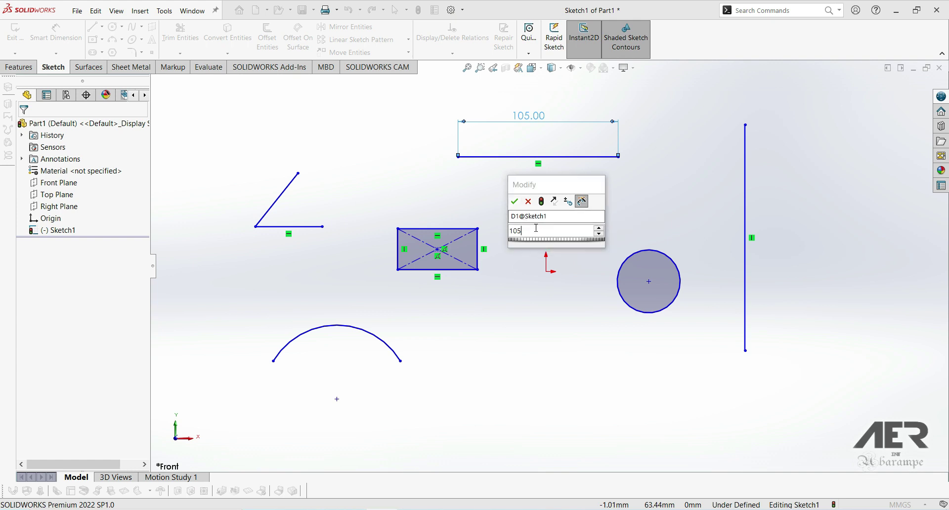
{"action": "type", "text": "123"}
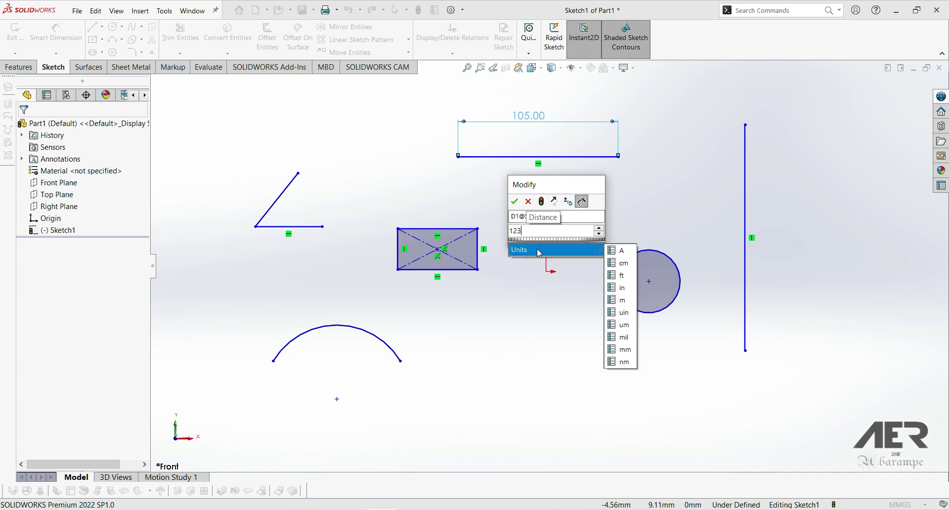
{"action": "left_click", "coordinate": [514, 201]}
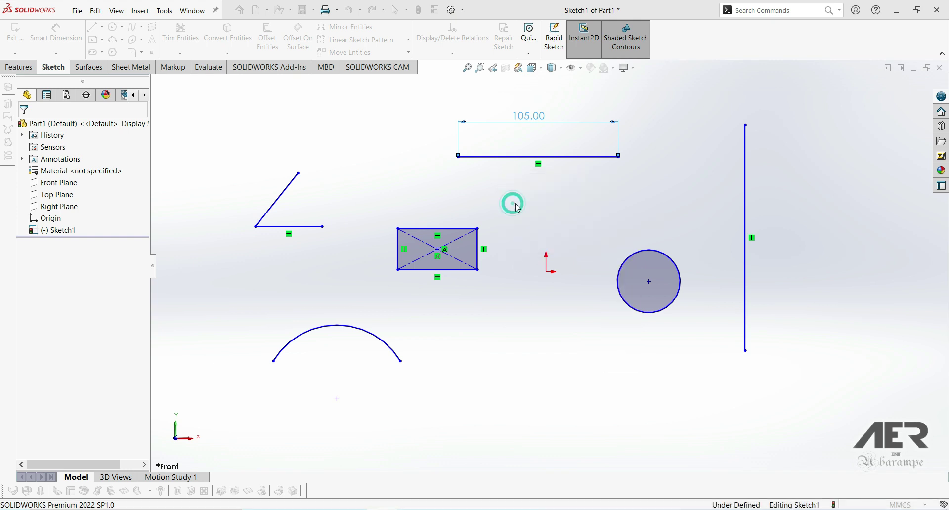
- Set the horizontal line's length to 105 mm and rebuild the sketch with the value editor kept open
{"action": "double_click", "coordinate": [539, 121]}
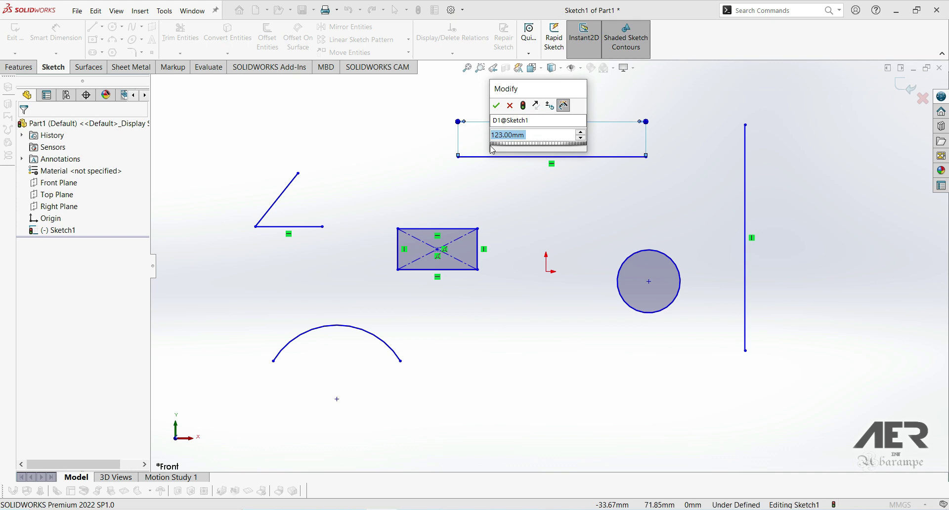
{"action": "type", "text": "105"}
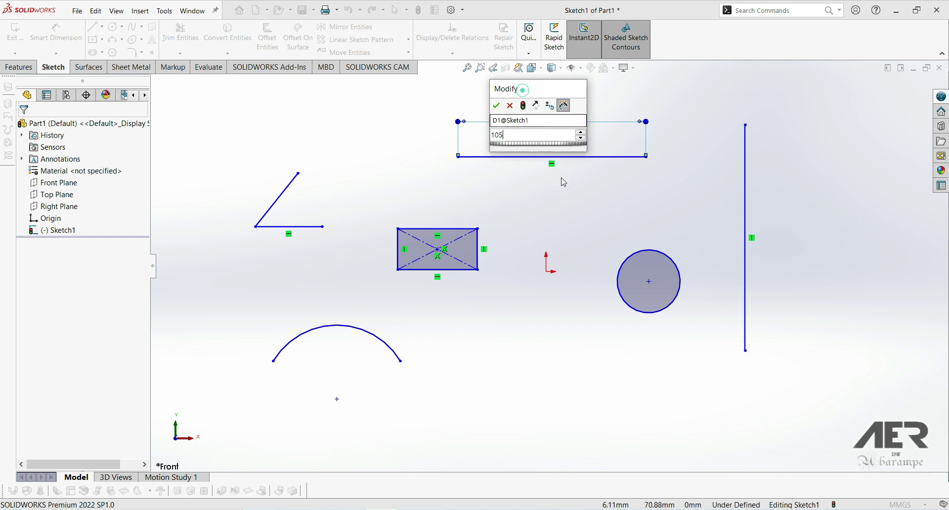
{"action": "left_click_drag", "start_coordinate": [501, 93], "coordinate": [526, 180]}
{"action": "left_click", "coordinate": [551, 188]}
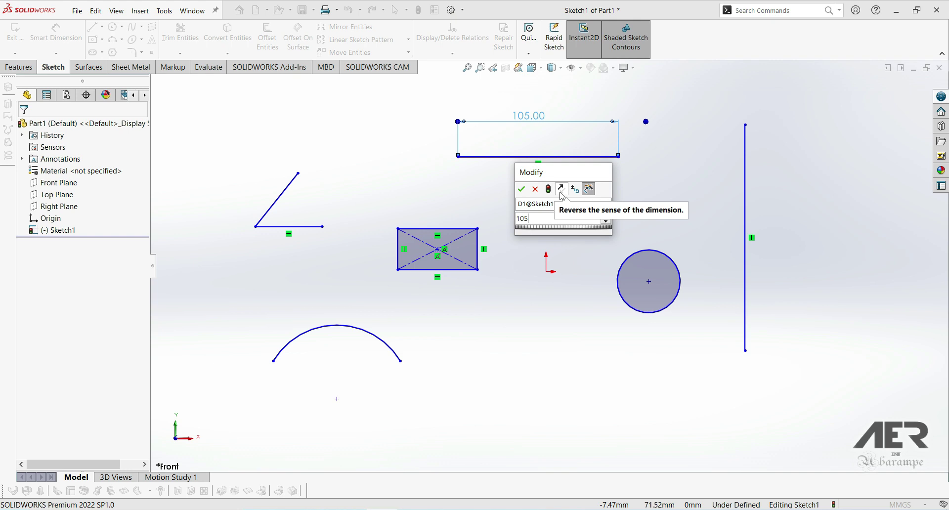
- Reverse the sense of the horizontal line's 105 mm dimension and flip it back, two times in a row
{"action": "left_click", "coordinate": [562, 190]}
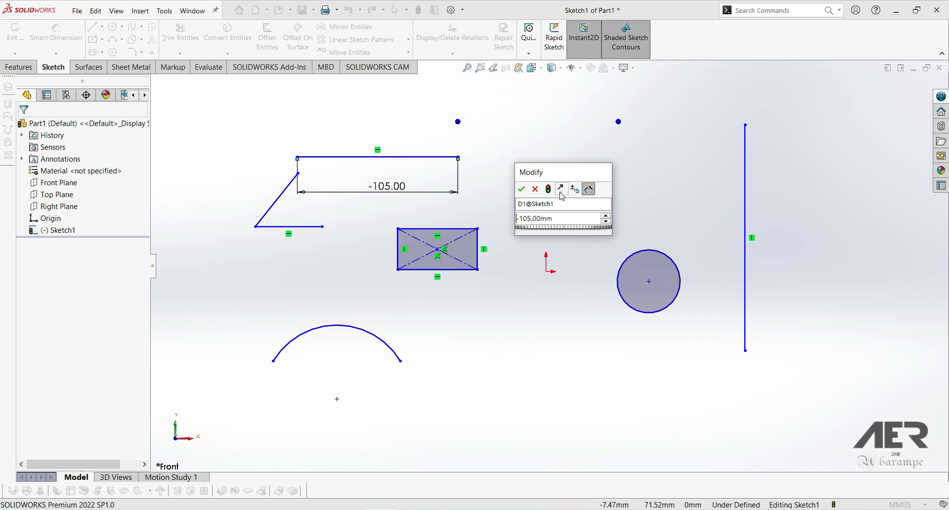
{"action": "left_click", "coordinate": [561, 190]}
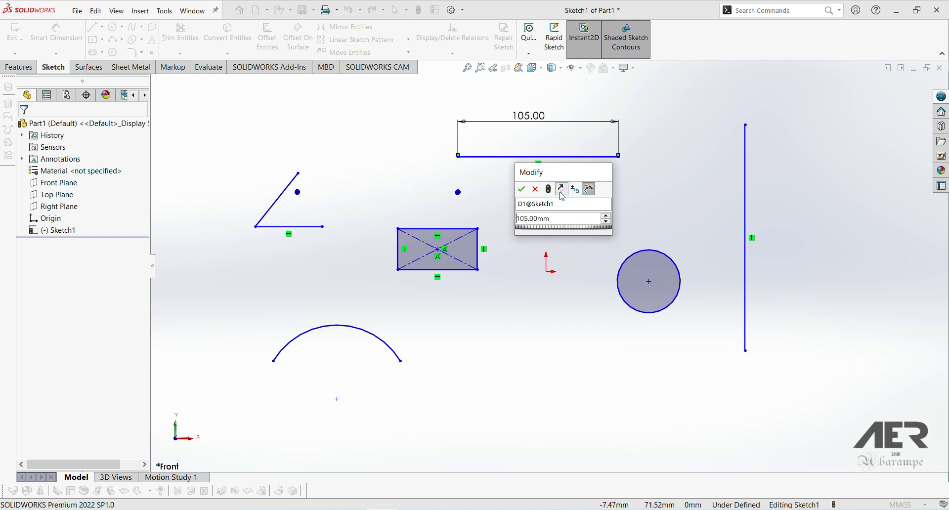
{"action": "left_click", "coordinate": [561, 193]}
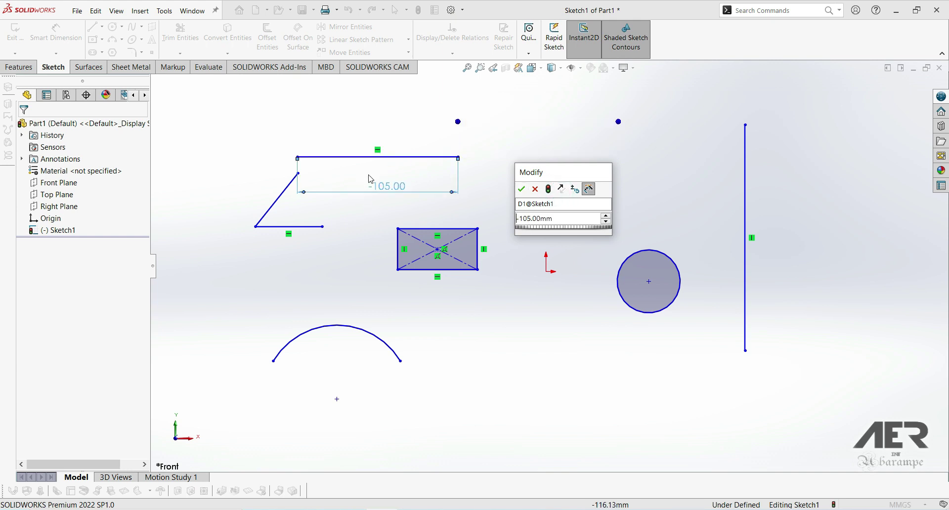
{"action": "left_click", "coordinate": [561, 189]}
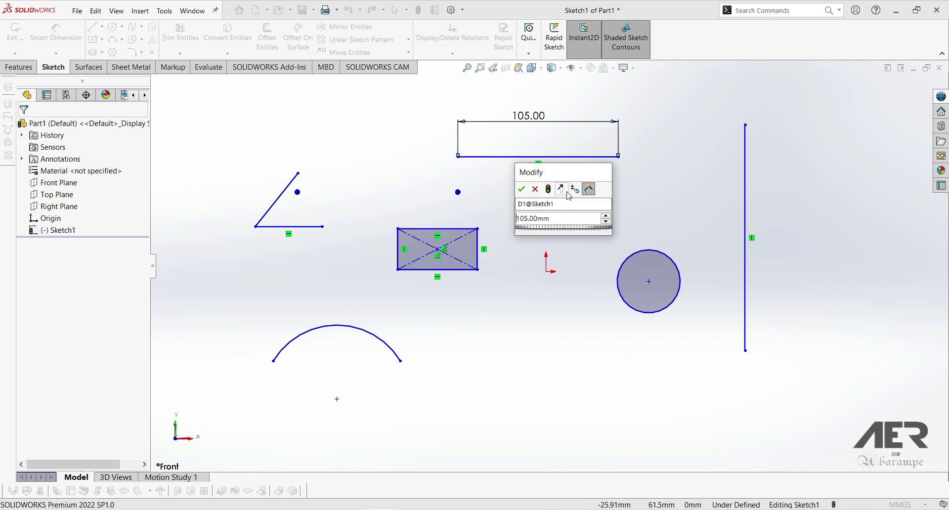
- View the increment setting of the horizontal line's dimension and raise its length to 125 mm with the thumbwheel
{"action": "left_click", "coordinate": [574, 191]}
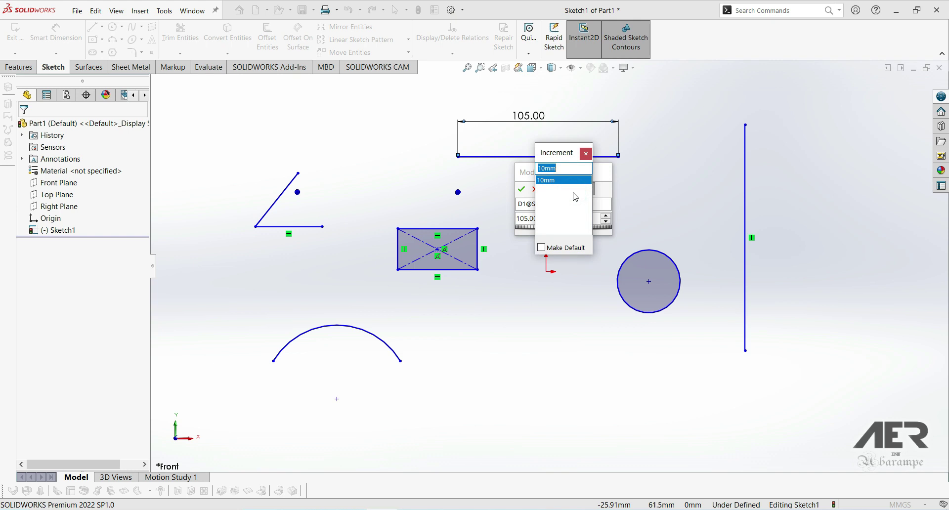
{"action": "left_click", "coordinate": [586, 154]}
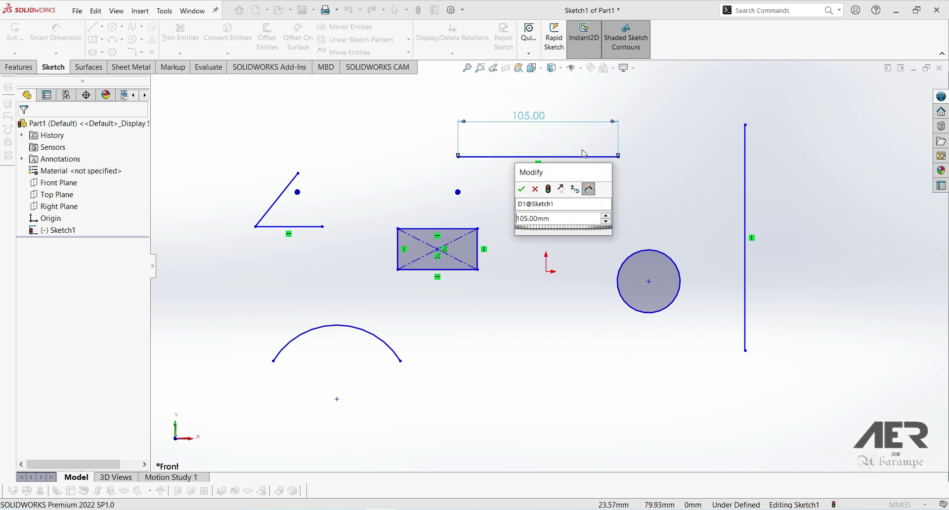
{"action": "mouse_move", "coordinate": [542, 226]}
{"action": "left_mouse_down"}
{"action": "mouse_move", "coordinate": [574, 230]}
{"action": "mouse_move", "coordinate": [554, 231]}
{"action": "mouse_move", "coordinate": [562, 231]}
{"action": "left_mouse_up"}
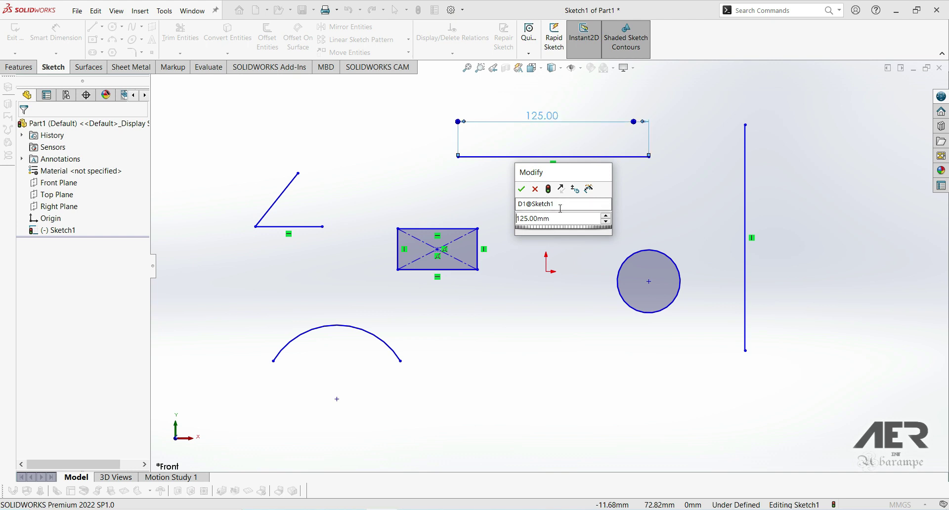
- Set the dimension value's increment to 20 mm and raise the horizontal line's length to 145 mm with the thumbwheel
{"action": "left_click", "coordinate": [574, 189]}
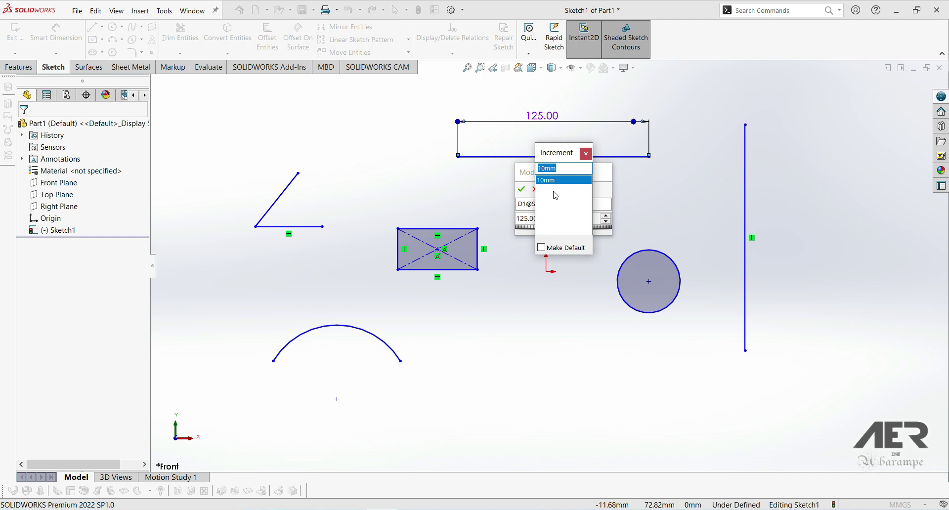
{"action": "type", "text": "20"}
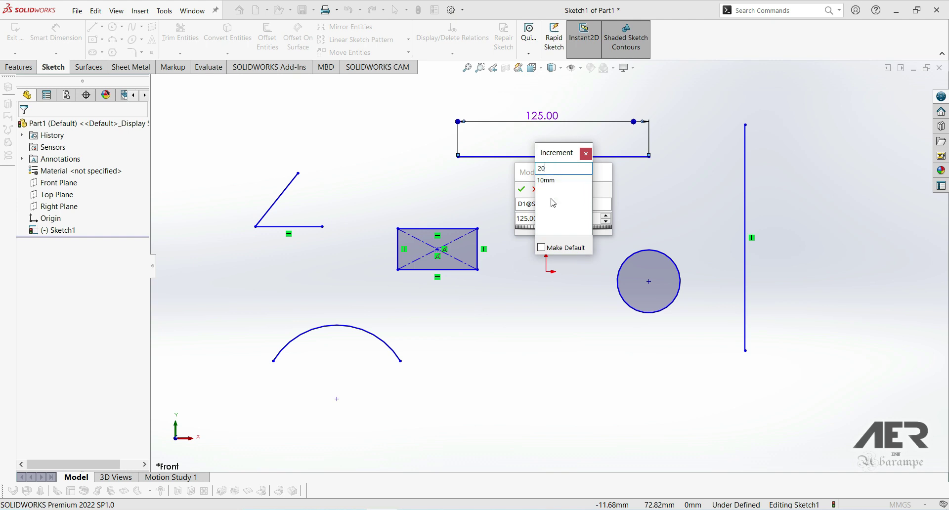
{"action": "key", "text": "Return"}
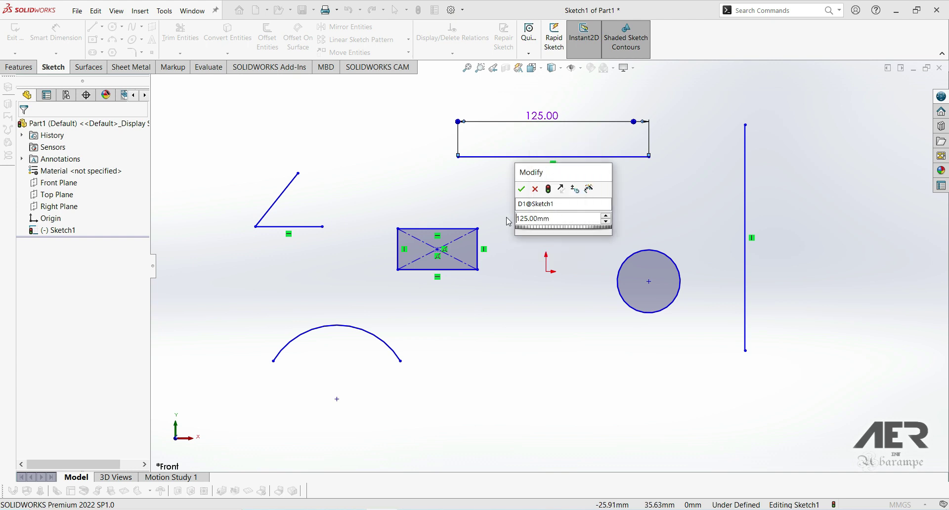
{"action": "left_click", "coordinate": [522, 223]}
{"action": "left_click_drag", "start_coordinate": [523, 230], "coordinate": [556, 228]}
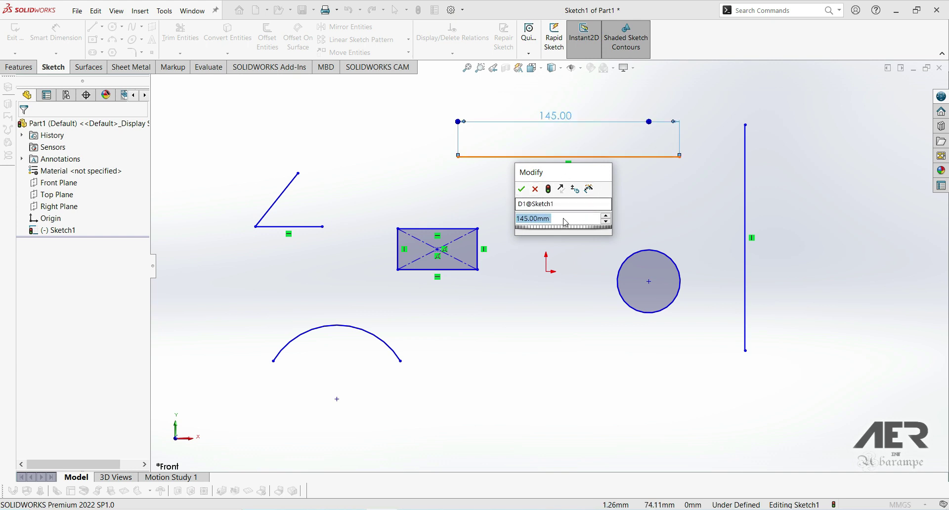
- Step the horizontal line's length up to 185 mm and back down to 125 mm in 20 mm increments
{"action": "left_click", "coordinate": [606, 216]}
{"action": "left_click", "coordinate": [606, 216]}
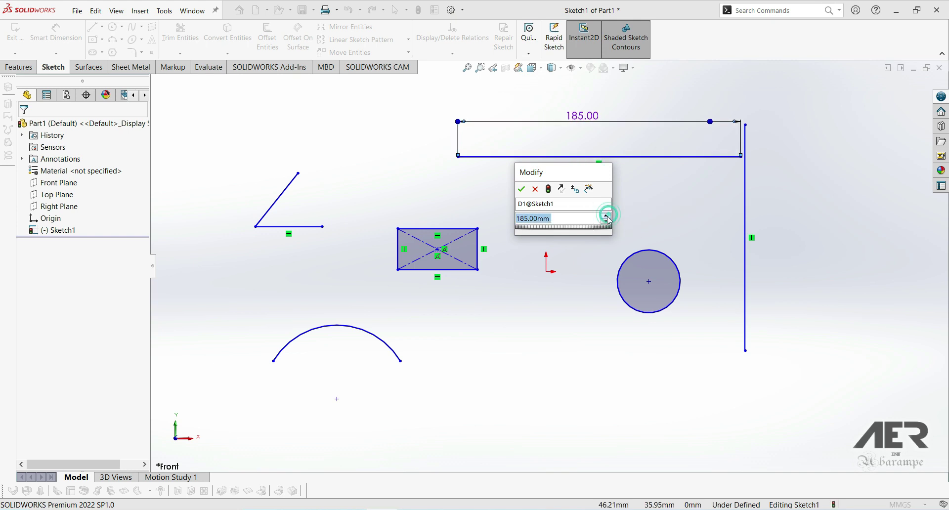
{"action": "left_click", "coordinate": [605, 221]}
{"action": "left_click", "coordinate": [605, 222]}
{"action": "left_click", "coordinate": [605, 222]}
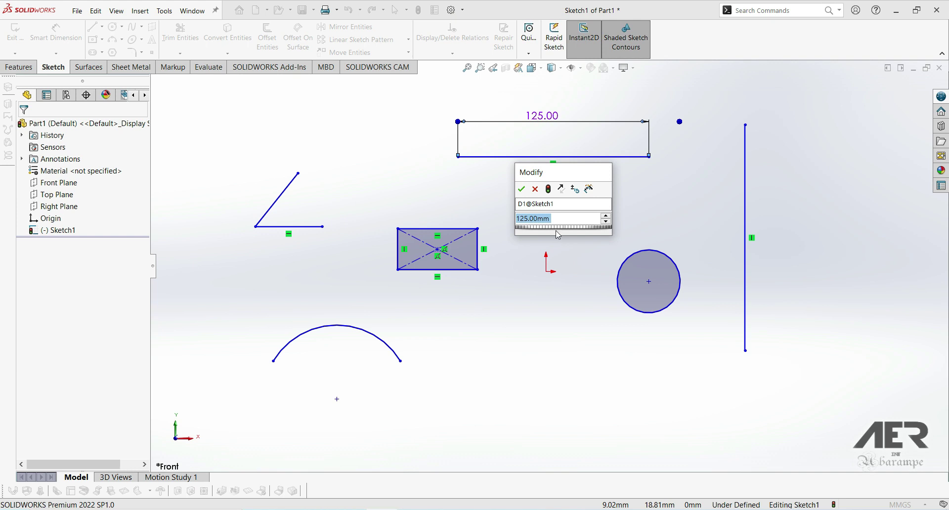
- Set the horizontal line's length with the sum 125+125
{"action": "type", "text": "125"}
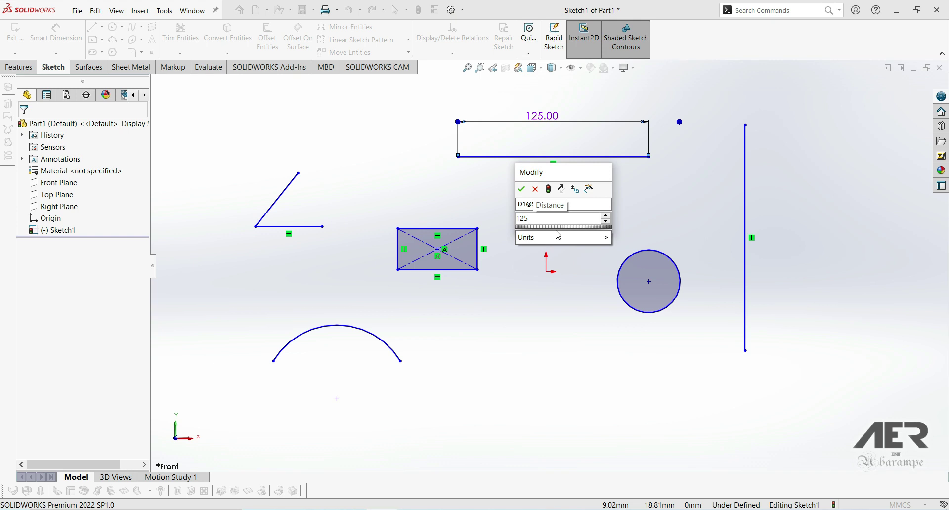
{"action": "type", "text": "+125"}
{"action": "key", "text": "Return"}
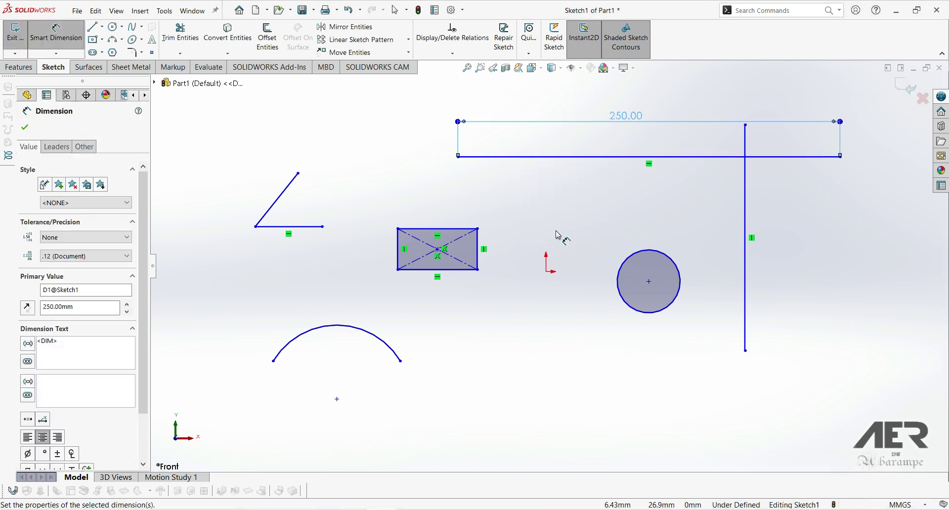
- Set the horizontal line's length with the division 250/3, rebuild the sketch and accept the value
{"action": "double_click", "coordinate": [619, 117]}
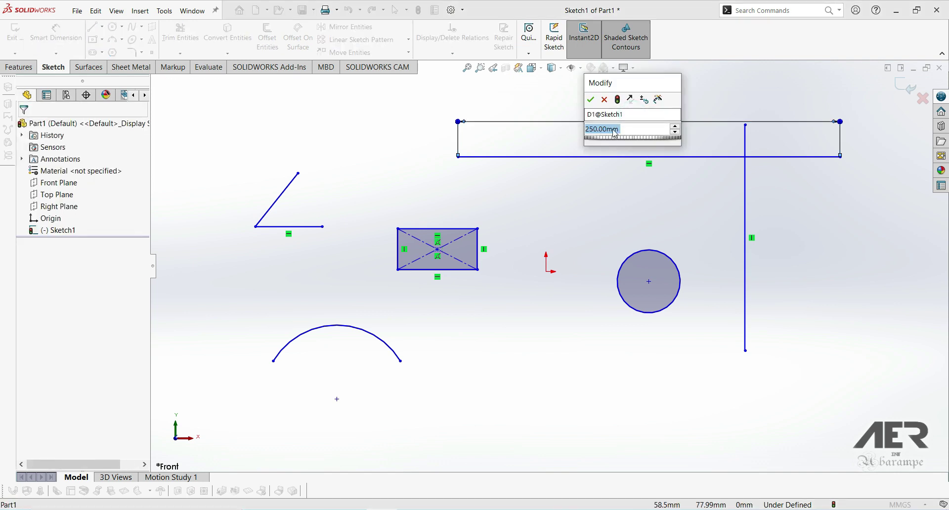
{"action": "left_click_drag", "start_coordinate": [627, 84], "coordinate": [576, 182]}
{"action": "double_click", "coordinate": [571, 226]}
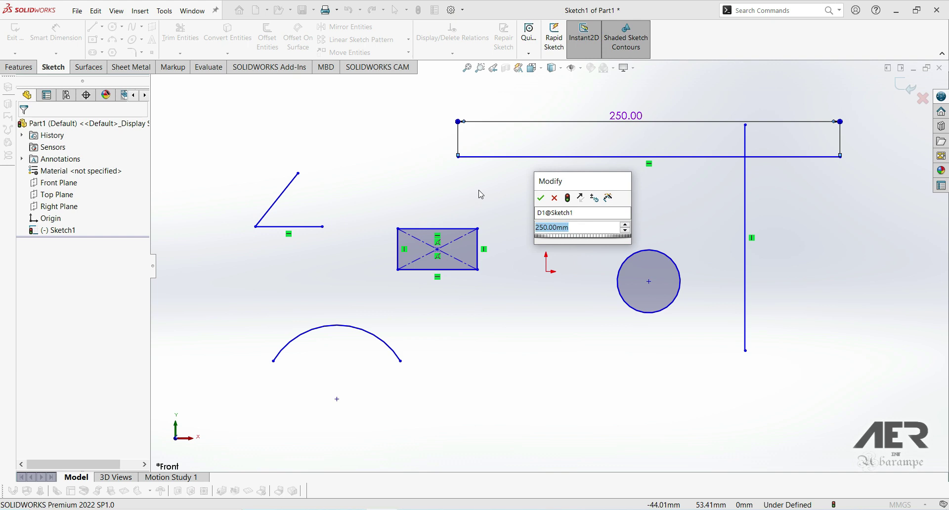
{"action": "type", "text": "250/"}
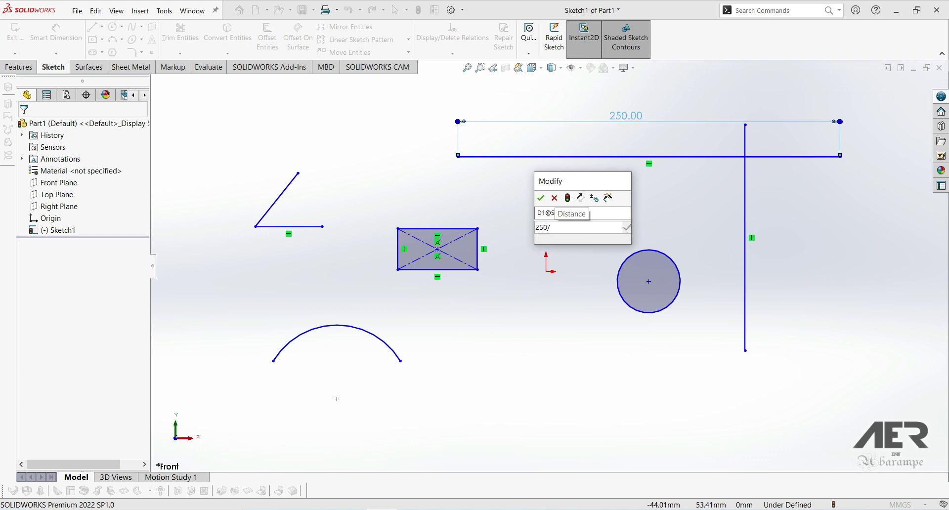
{"action": "type", "text": "3"}
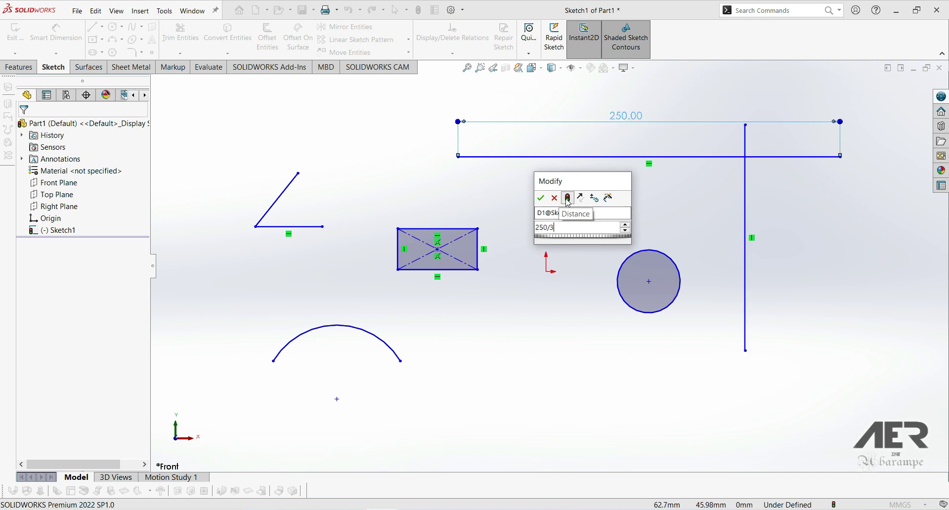
{"action": "left_click", "coordinate": [567, 198]}
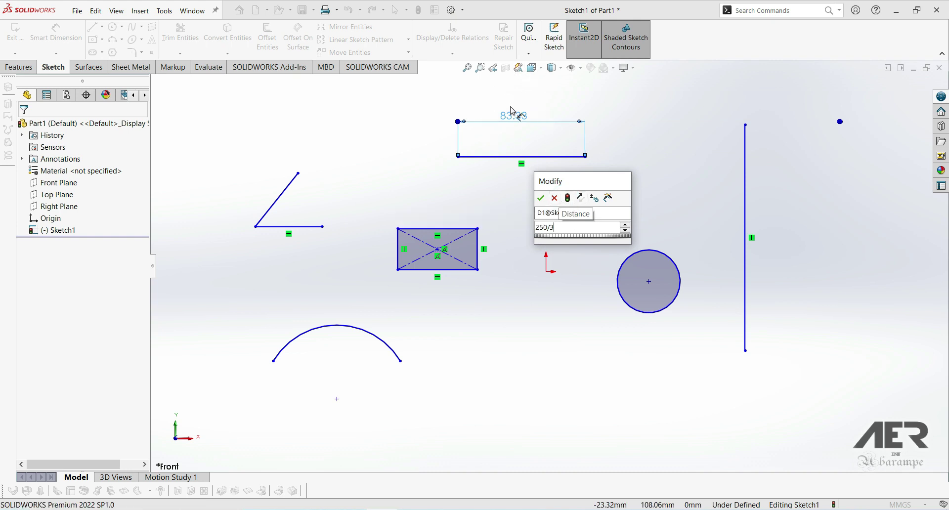
{"action": "left_click", "coordinate": [540, 198]}
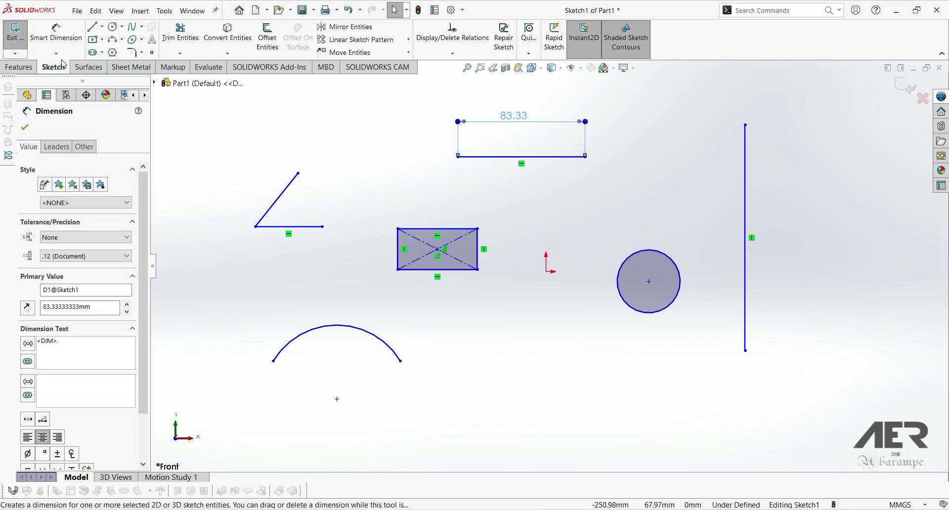
- Add a Vertical Dimension to the long vertical line, placed to its right, and switch back to Smart Dimension
{"action": "left_click", "coordinate": [356, 150]}
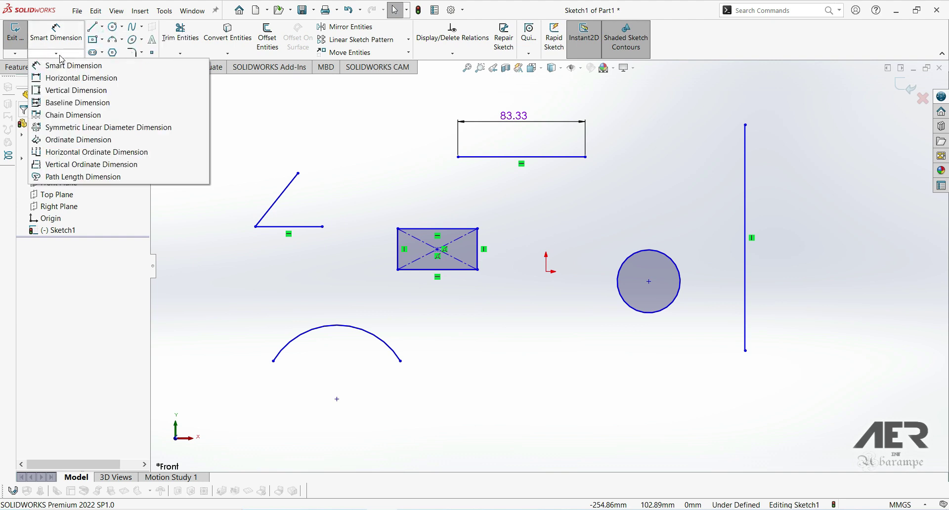
{"action": "left_click", "coordinate": [77, 90]}
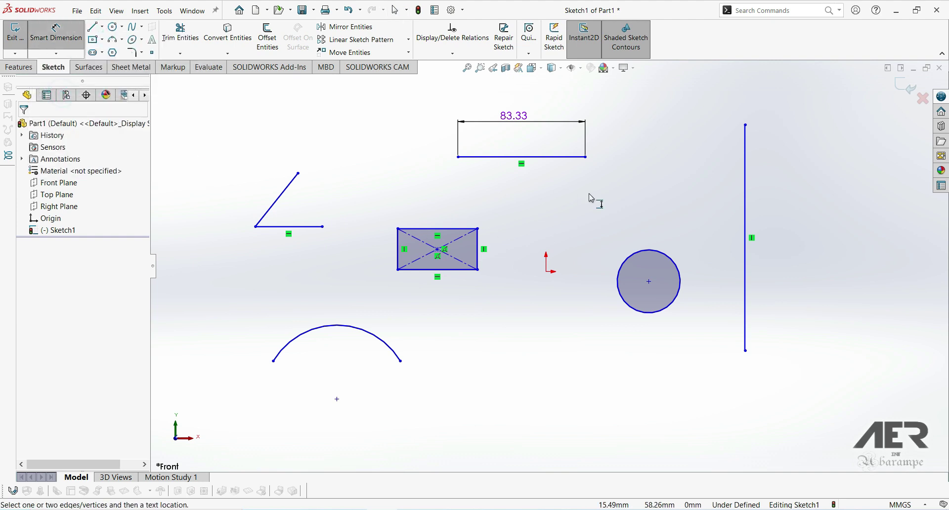
{"action": "left_click", "coordinate": [746, 213]}
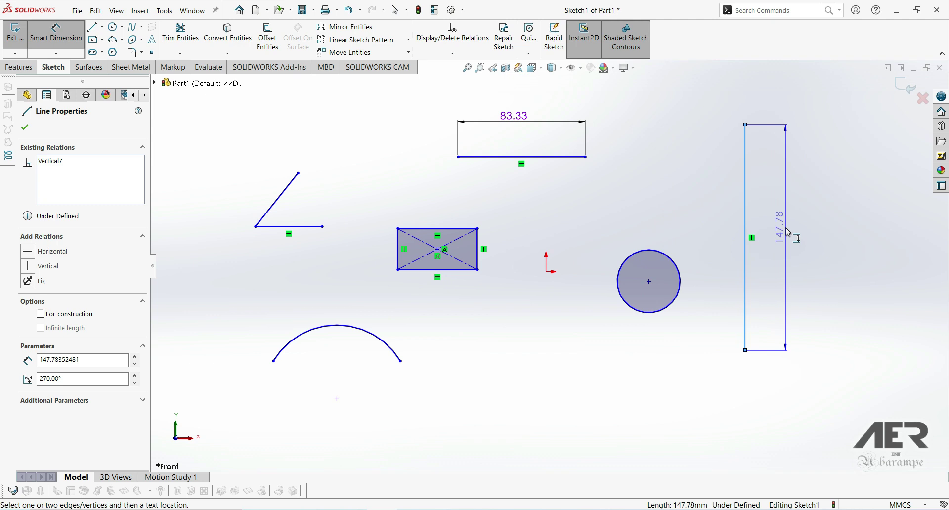
{"action": "left_click", "coordinate": [788, 229]}
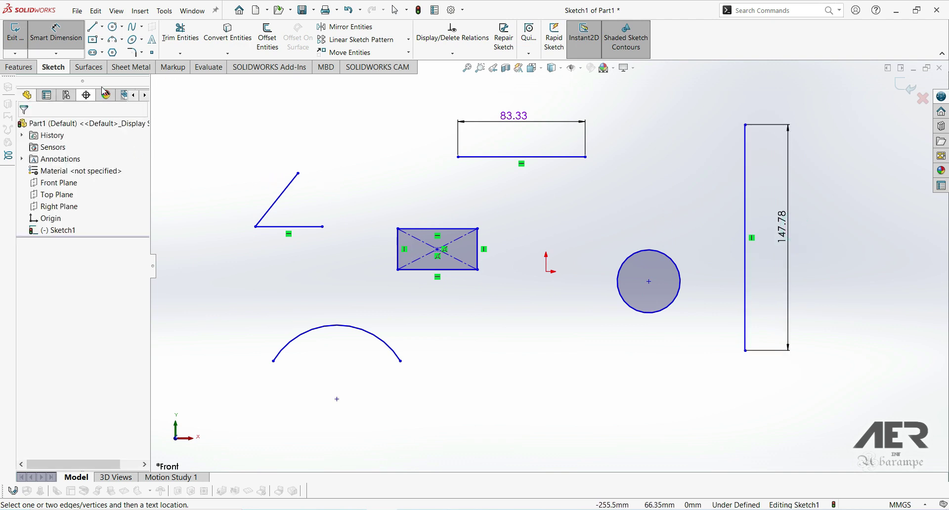
{"action": "left_click", "coordinate": [55, 53]}
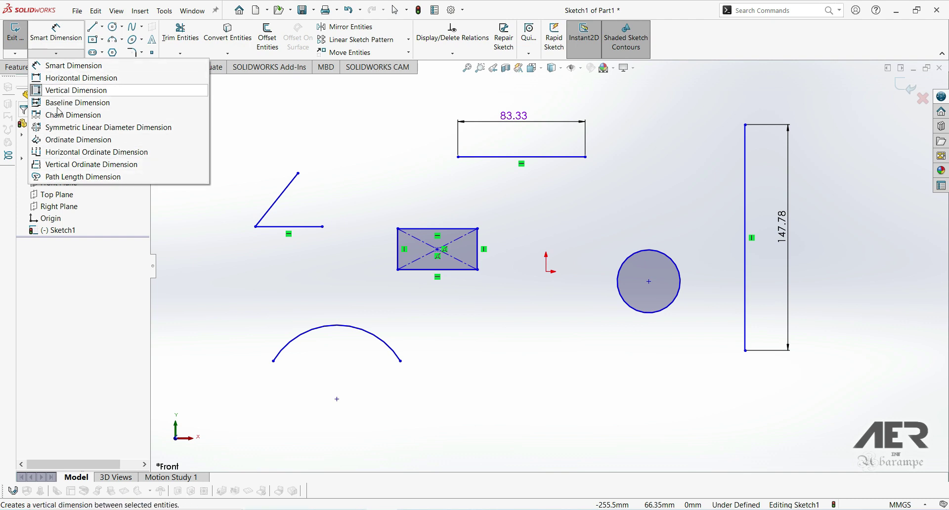
{"action": "left_click", "coordinate": [59, 69]}
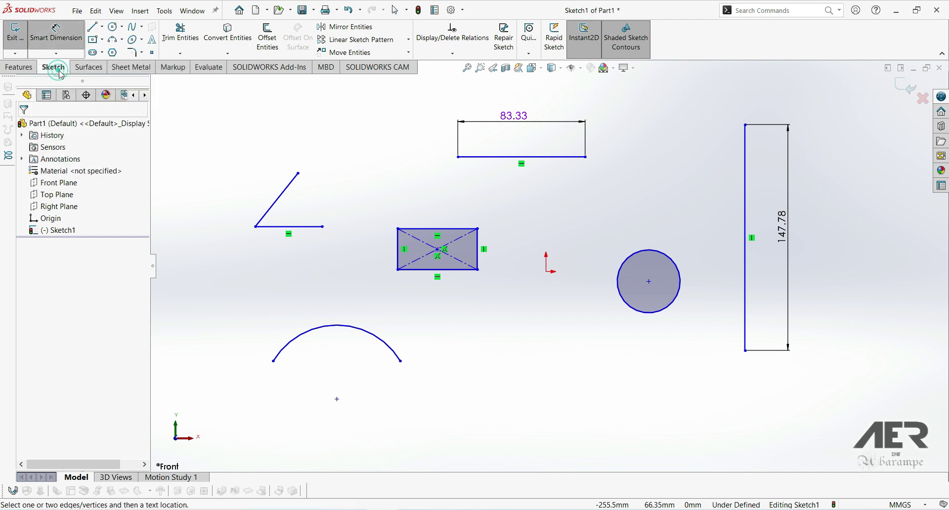
- Sketch an inclined line about 132 mm long at about 32° above the angled pair of lines
{"action": "scroll", "coordinate": [225, 214], "scroll_direction": "up", "scroll_amount": 1}
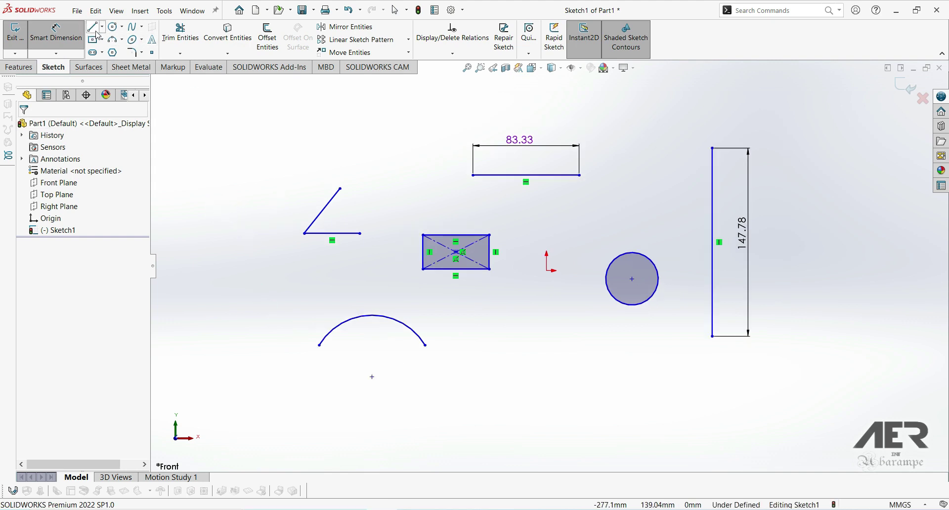
{"action": "left_click", "coordinate": [95, 31]}
{"action": "left_click", "coordinate": [224, 193]}
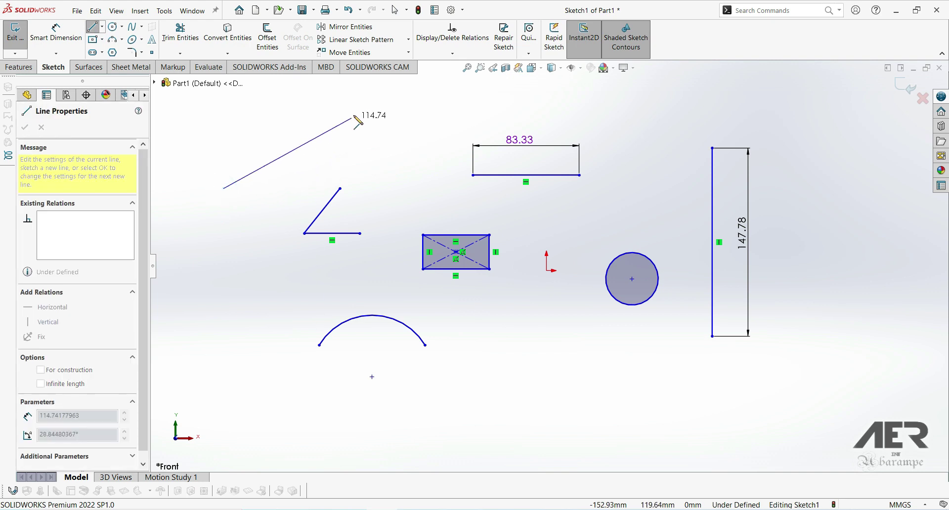
{"action": "scroll", "coordinate": [395, 129], "scroll_direction": "up", "scroll_amount": 2}
{"action": "left_click", "coordinate": [423, 150]}
{"action": "key", "text": "Escape"}
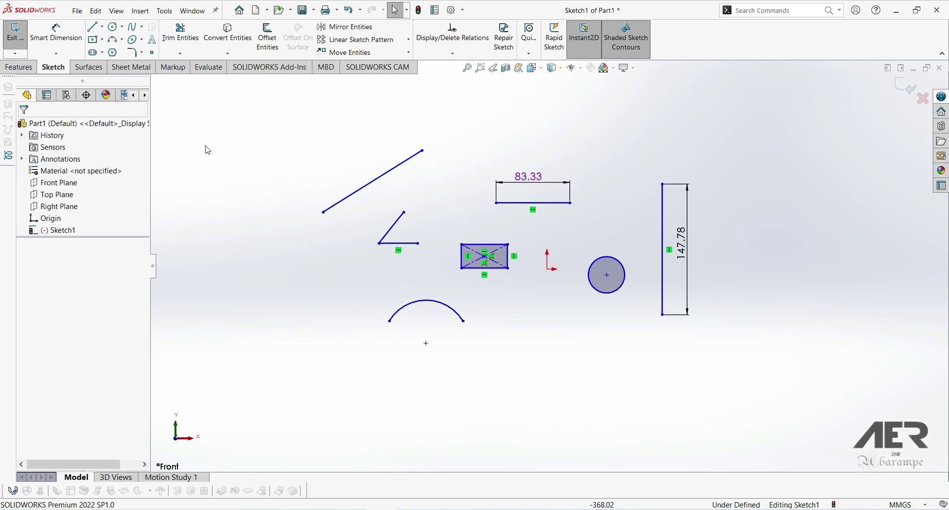
- Dimension the inclined line's horizontal extent with Smart Dimension, placing the dimension below the line
{"action": "left_click", "coordinate": [56, 52]}
{"action": "left_click", "coordinate": [63, 67]}
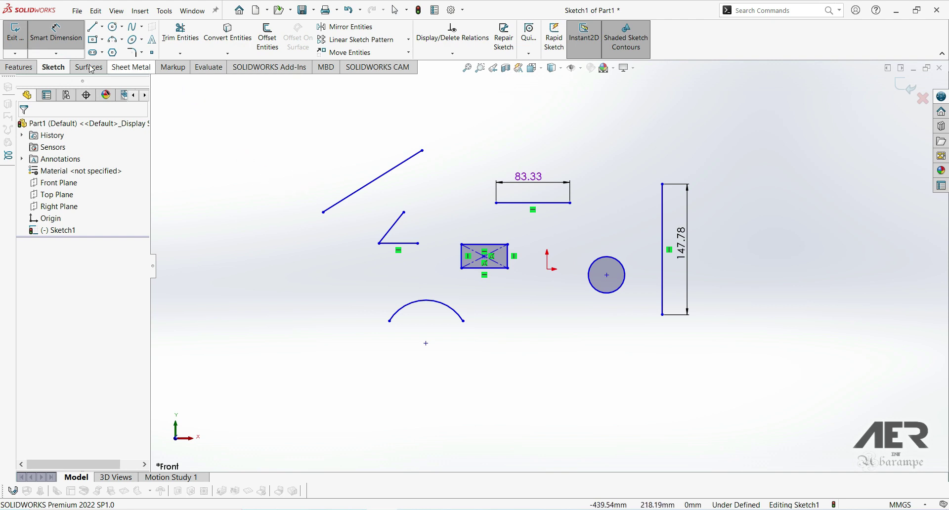
{"action": "left_click", "coordinate": [55, 40]}
{"action": "left_click", "coordinate": [55, 37]}
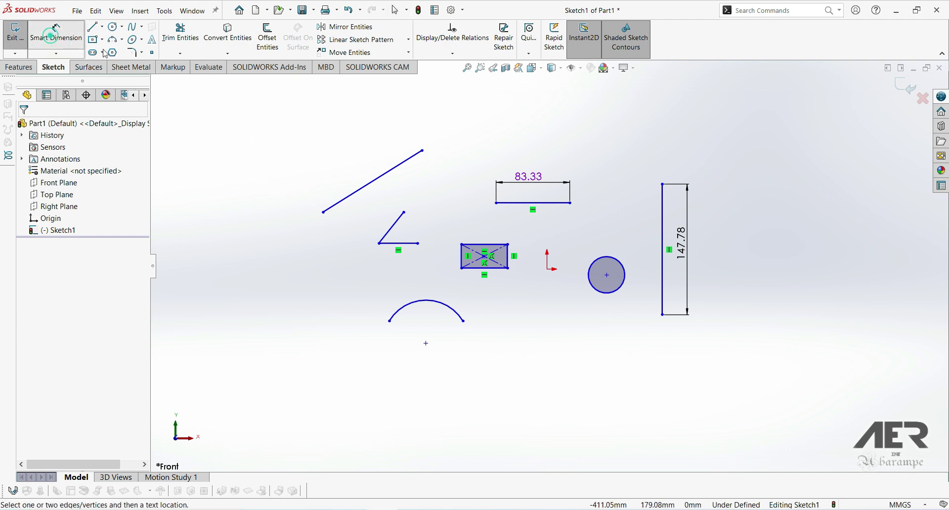
{"action": "left_click", "coordinate": [371, 186]}
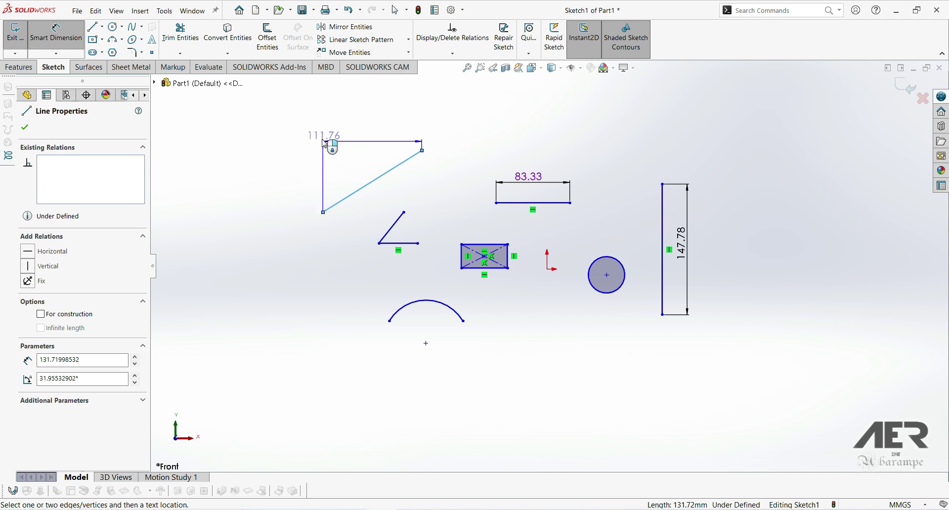
{"action": "scroll", "coordinate": [347, 164], "scroll_direction": "up", "scroll_amount": 2}
{"action": "scroll", "coordinate": [388, 181], "scroll_direction": "down", "scroll_amount": 2}
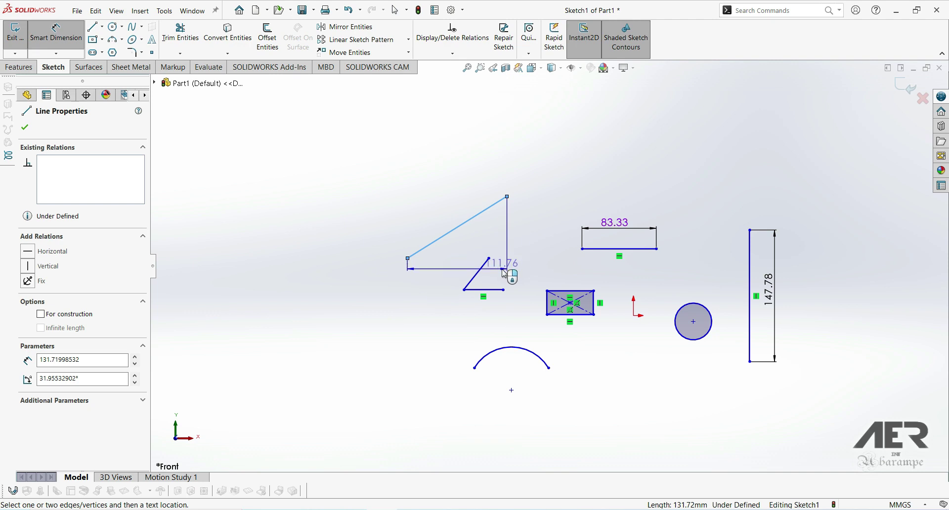
{"action": "key", "text": "Escape"}
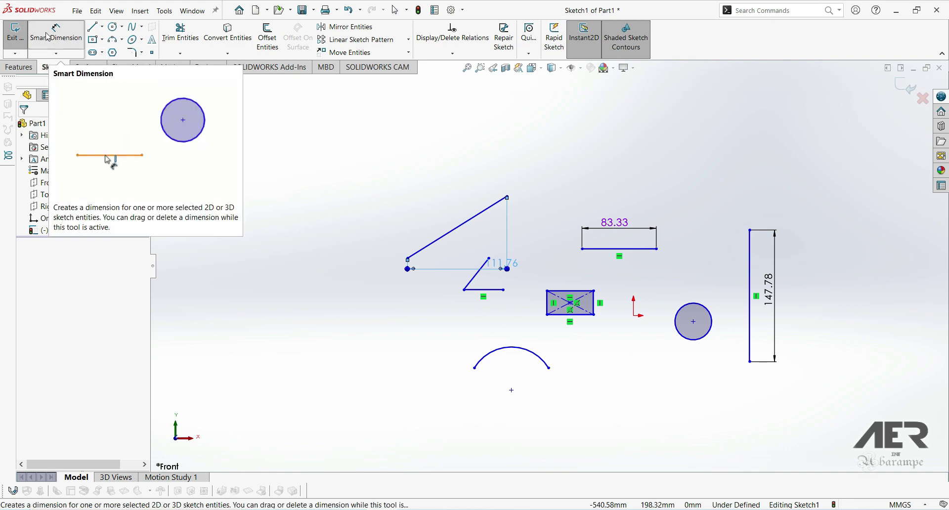
- Add a diameter dimension to the circle with Smart Dimension, placed above it, and accept its current value
{"action": "left_click", "coordinate": [695, 307]}
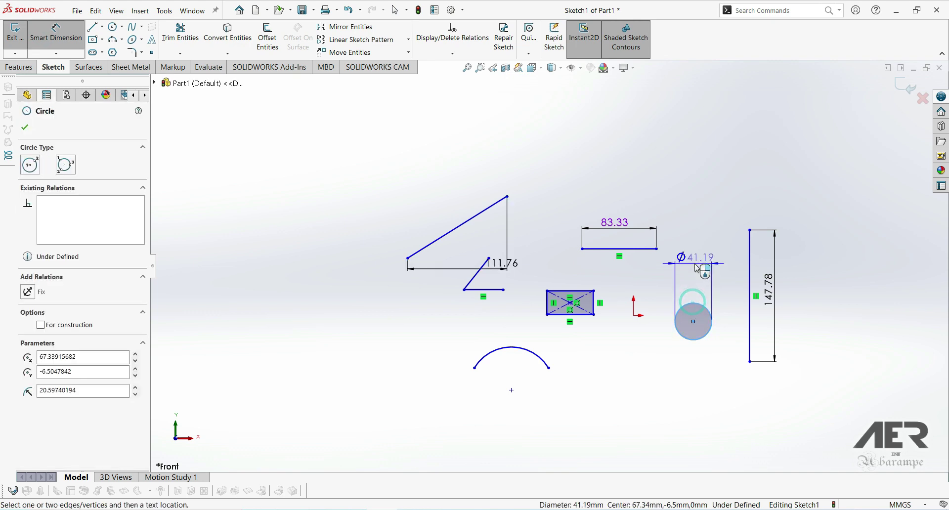
{"action": "left_click", "coordinate": [695, 271]}
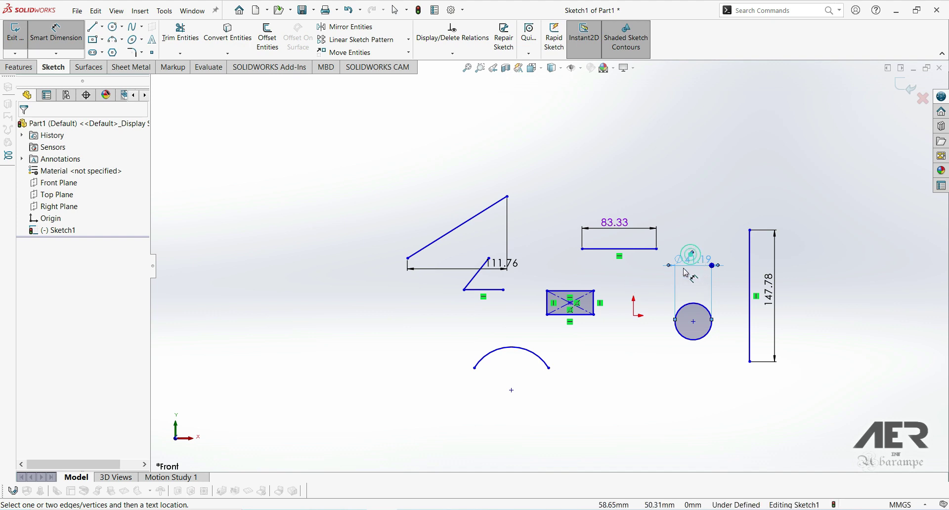
{"action": "left_click", "coordinate": [690, 262]}
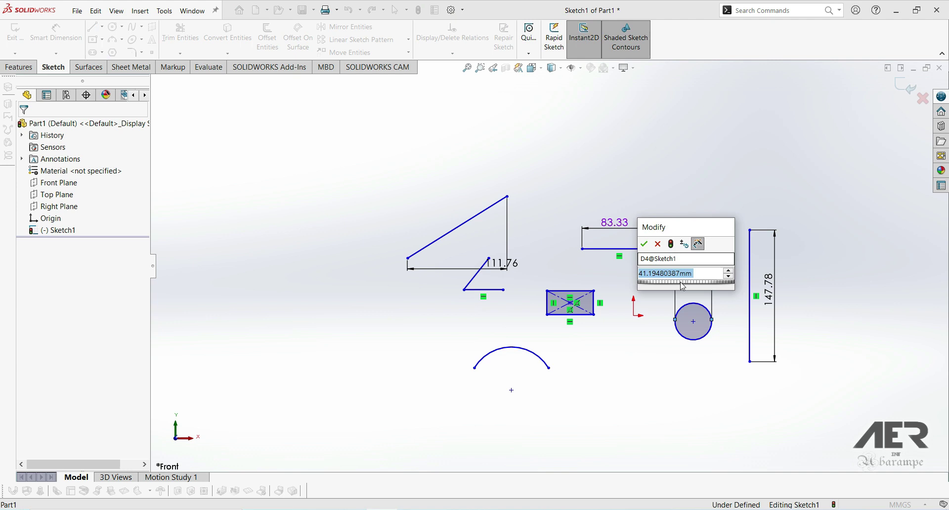
{"action": "key", "text": "Return"}
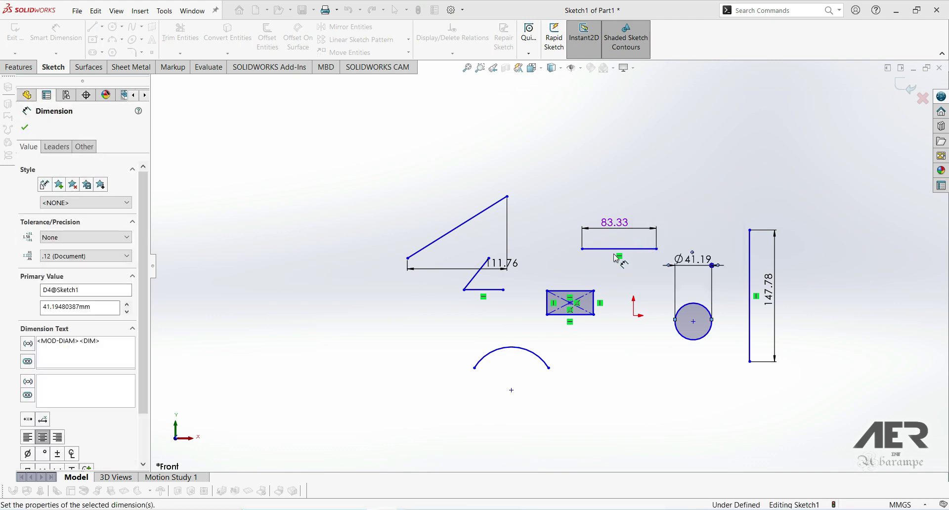
- Dimension the angle between the short inclined line and its horizontal line with Smart Dimension, placed inside the opening, and accept its current value
{"action": "left_click", "coordinate": [474, 282]}
{"action": "left_click", "coordinate": [486, 290]}
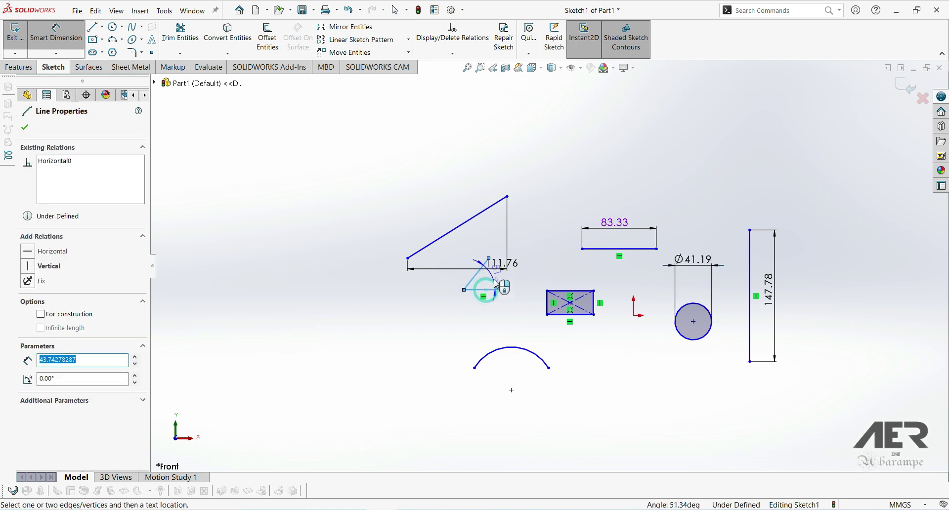
{"action": "scroll", "coordinate": [495, 280], "scroll_direction": "up", "scroll_amount": 1}
{"action": "scroll", "coordinate": [497, 284], "scroll_direction": "down", "scroll_amount": 4}
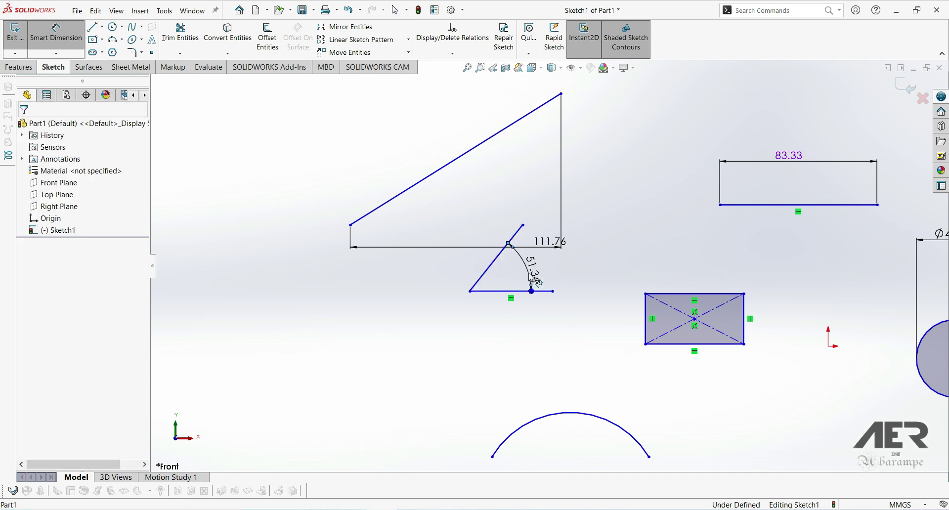
{"action": "left_click", "coordinate": [533, 271]}
{"action": "left_click", "coordinate": [490, 256]}
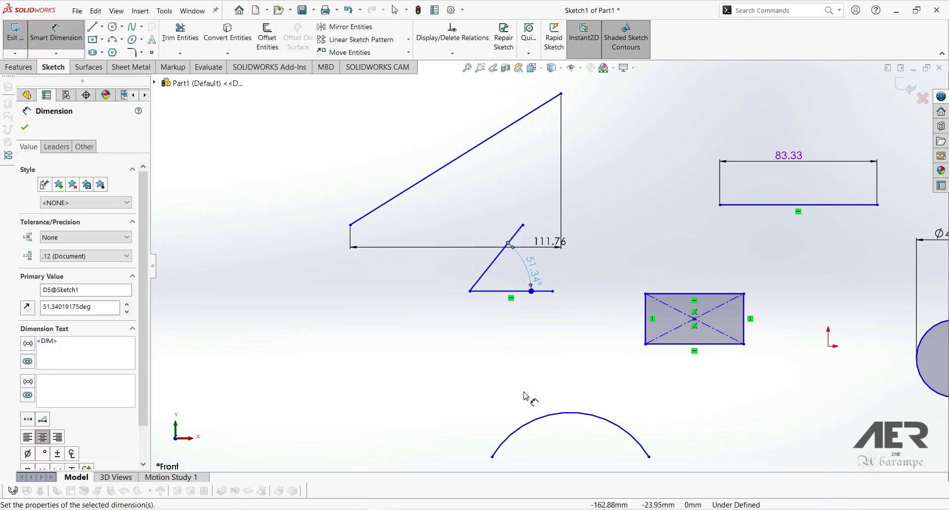
- Add a radius dimension to the arc with Smart Dimension, placed above it, and accept its current value
{"action": "scroll", "coordinate": [630, 430], "scroll_direction": "up", "scroll_amount": 3}
{"action": "scroll", "coordinate": [568, 336], "scroll_direction": "down", "scroll_amount": 3}
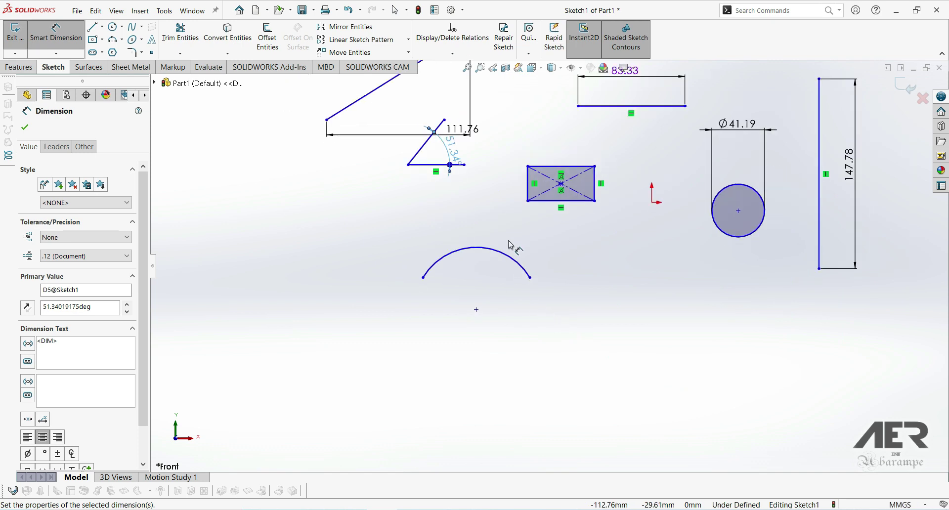
{"action": "left_click", "coordinate": [482, 254]}
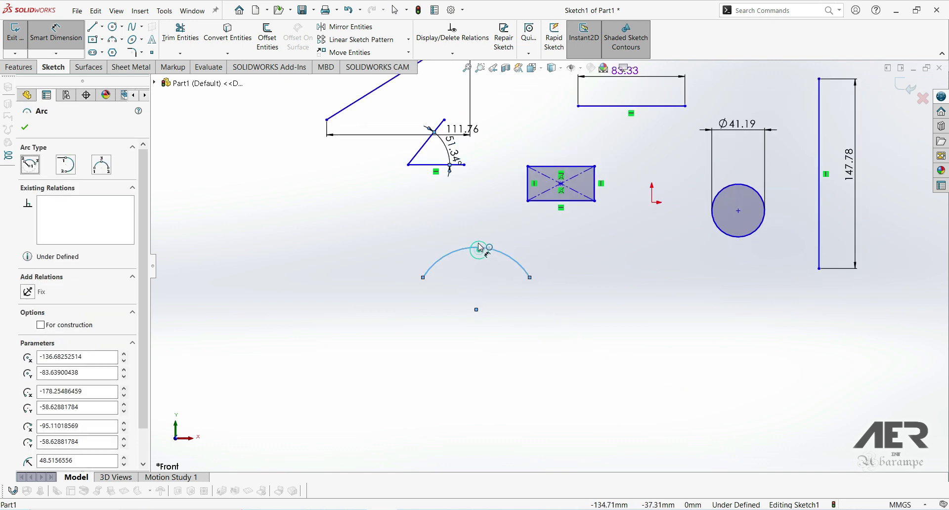
{"action": "left_click", "coordinate": [481, 226]}
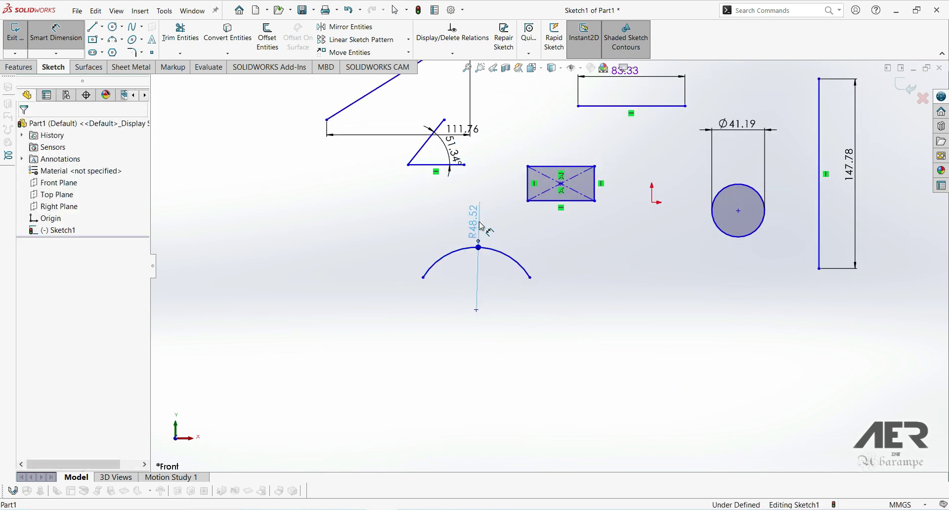
{"action": "left_click", "coordinate": [438, 208]}
- Dimension the rectangle's width above its upper edge and its height beside its right edge, accepting both current values
{"action": "scroll", "coordinate": [591, 164], "scroll_direction": "up", "scroll_amount": 2}
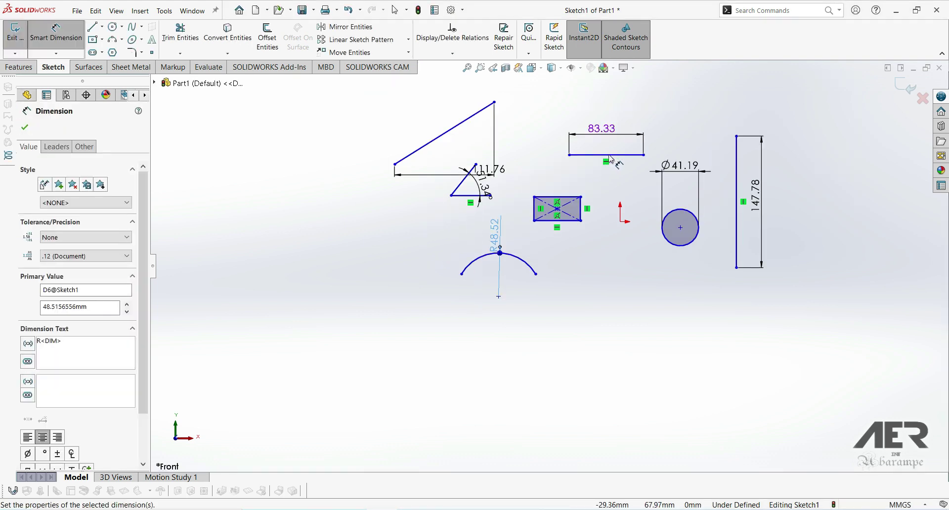
{"action": "scroll", "coordinate": [607, 152], "scroll_direction": "down", "scroll_amount": 1}
{"action": "left_click", "coordinate": [545, 218]}
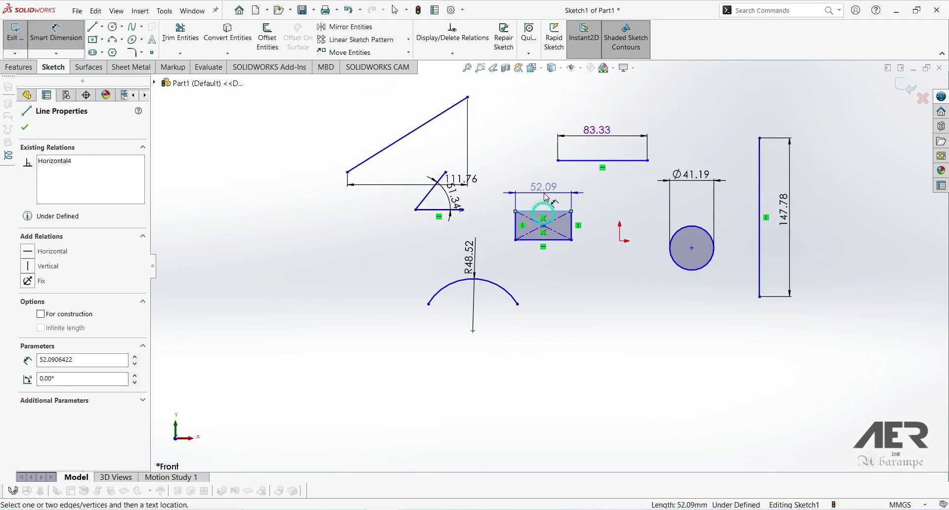
{"action": "left_click", "coordinate": [544, 204]}
{"action": "left_click", "coordinate": [507, 177]}
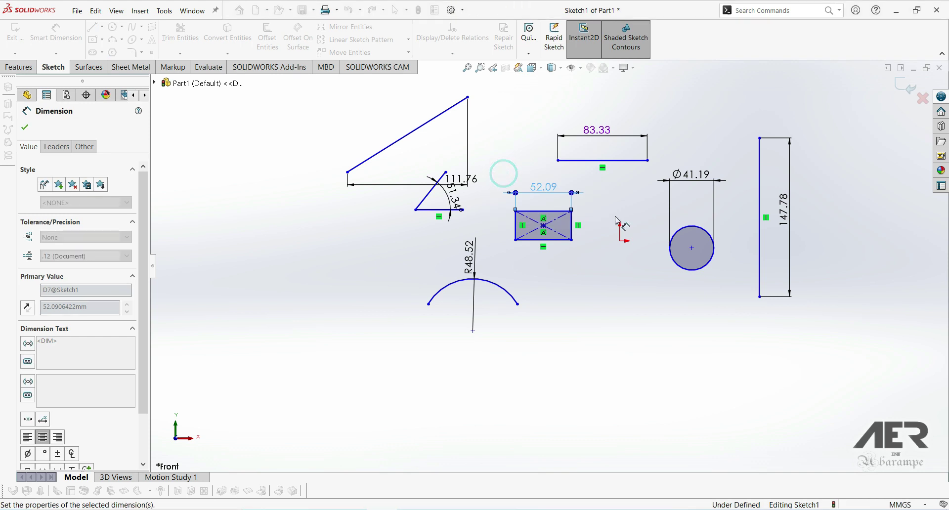
{"action": "left_click", "coordinate": [573, 228]}
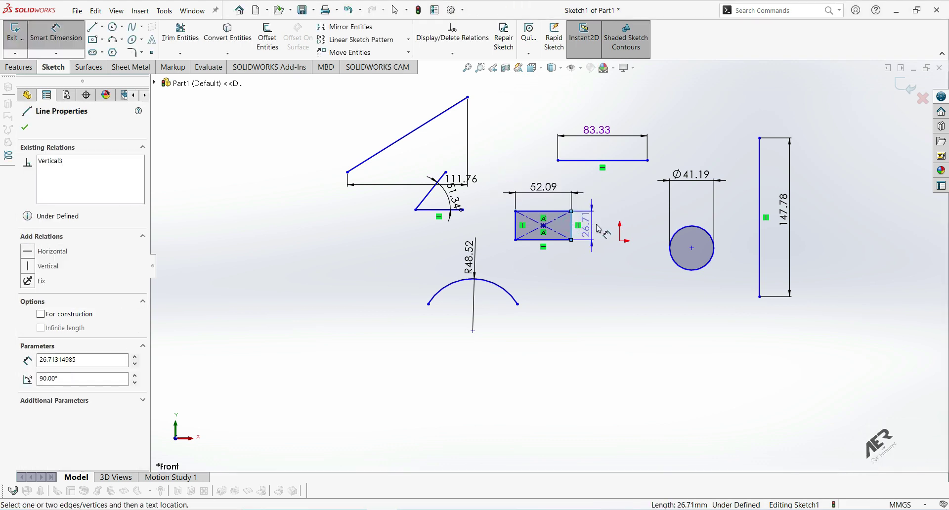
{"action": "left_click", "coordinate": [579, 204]}
{"action": "left_click", "coordinate": [554, 209]}
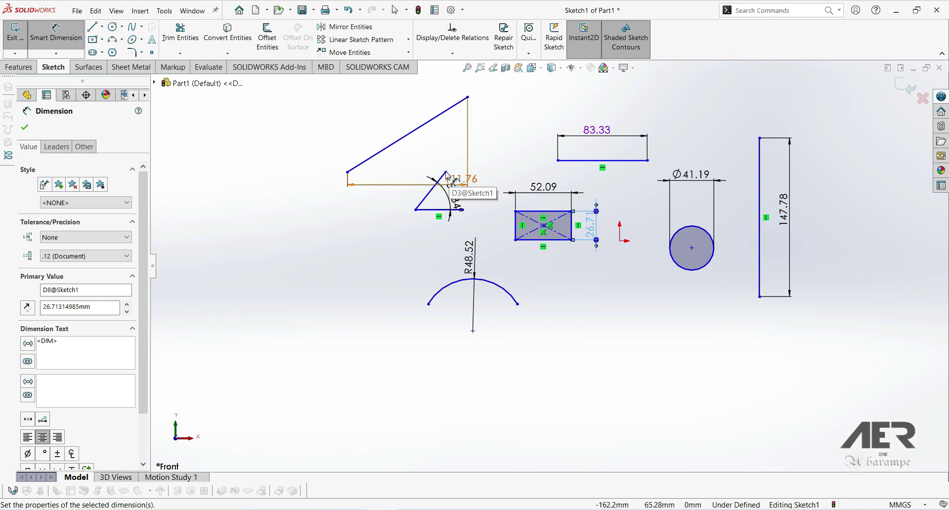
- Start a Smart Dimension between the left endpoint of the 83.33 mm horizontal line and the upper endpoint of the short inclined line
{"action": "left_click", "coordinate": [509, 162]}
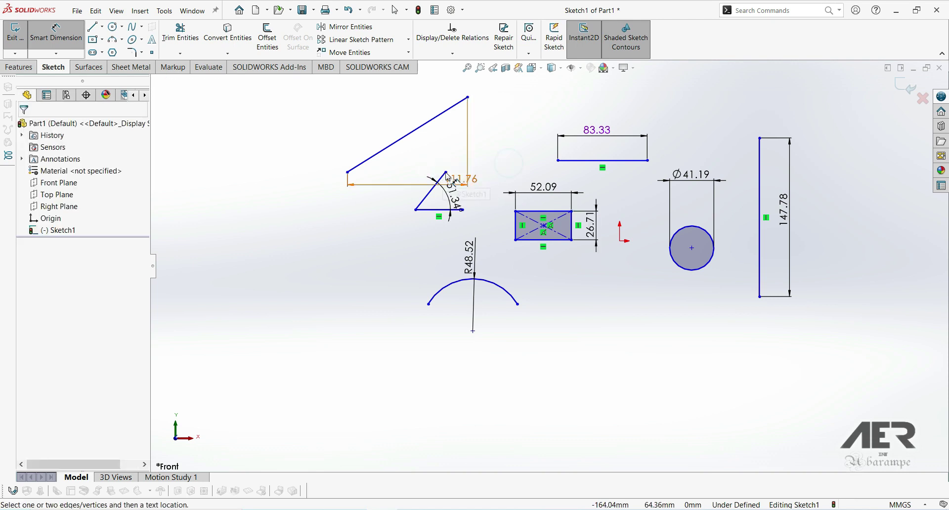
{"action": "left_click", "coordinate": [558, 159]}
{"action": "left_click", "coordinate": [447, 173]}
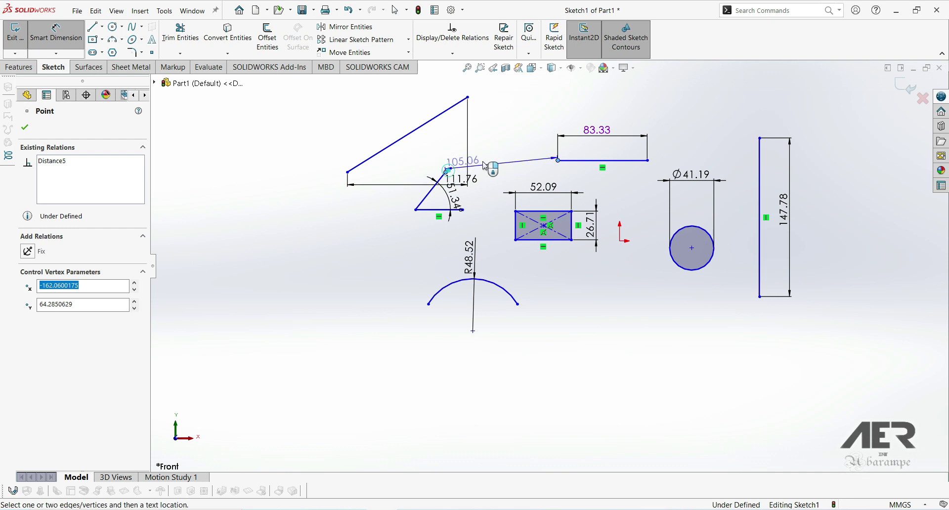